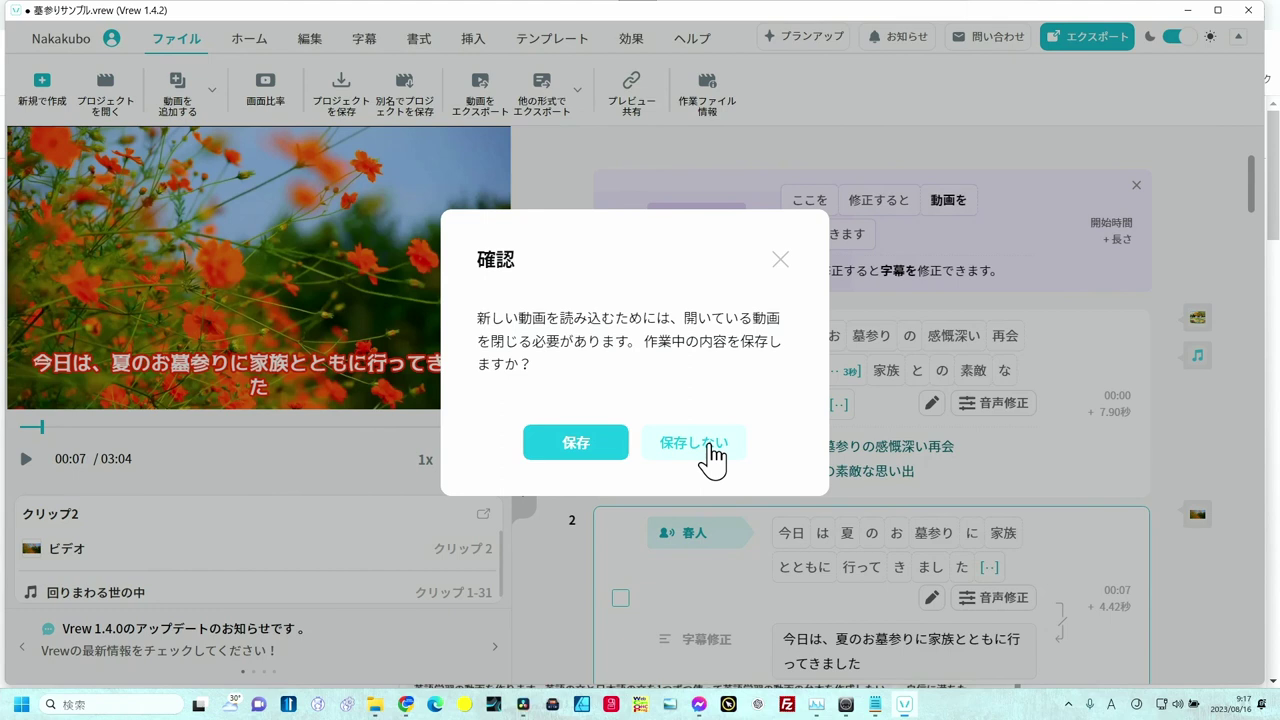
Leave the open project unsaved and start the new video with the YouTube 16:9 ratio
left_click(709, 447)
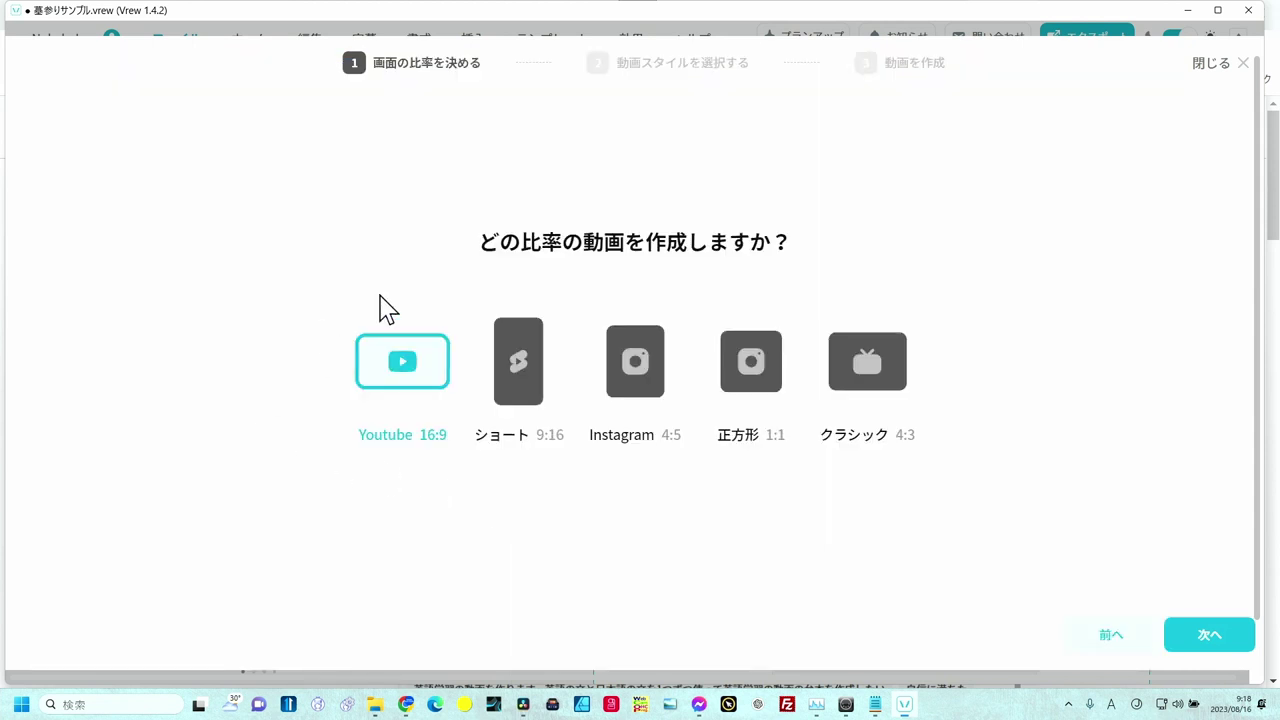
left_click(1192, 636)
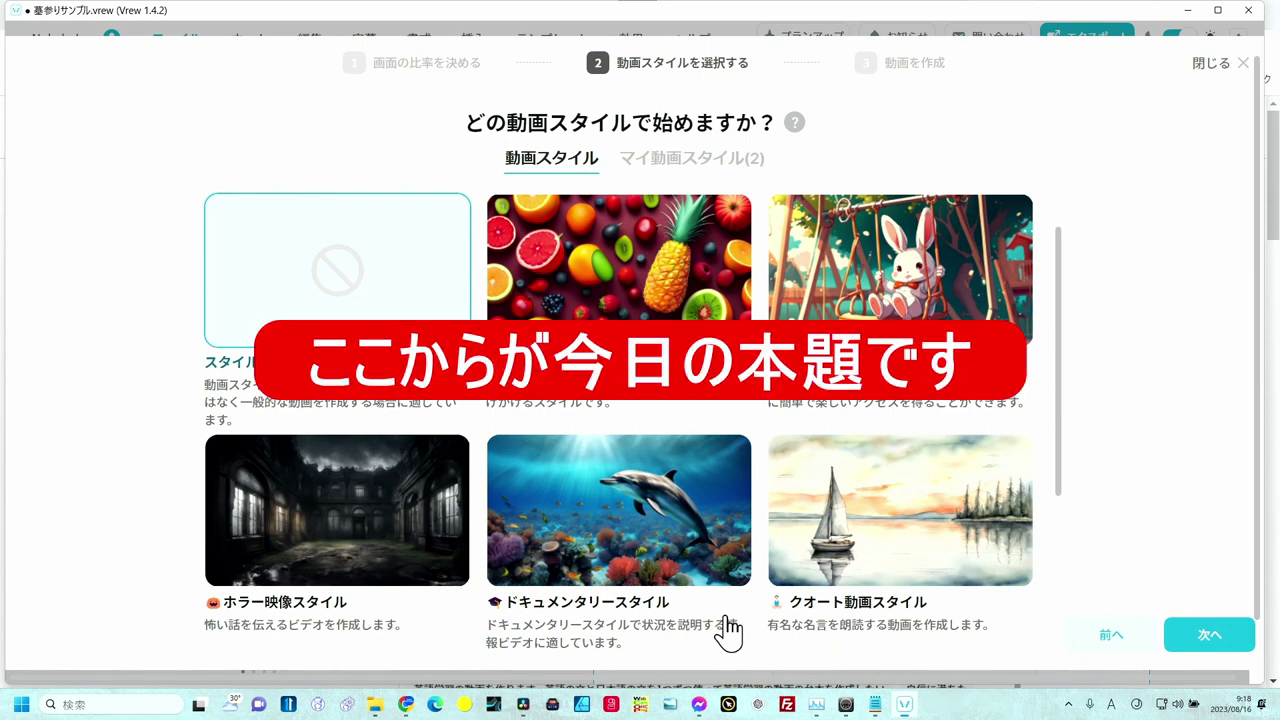
Create an original video style named おとぎばなし, leaving its optional description empty, and continue to the script command stage
left_click(703, 175)
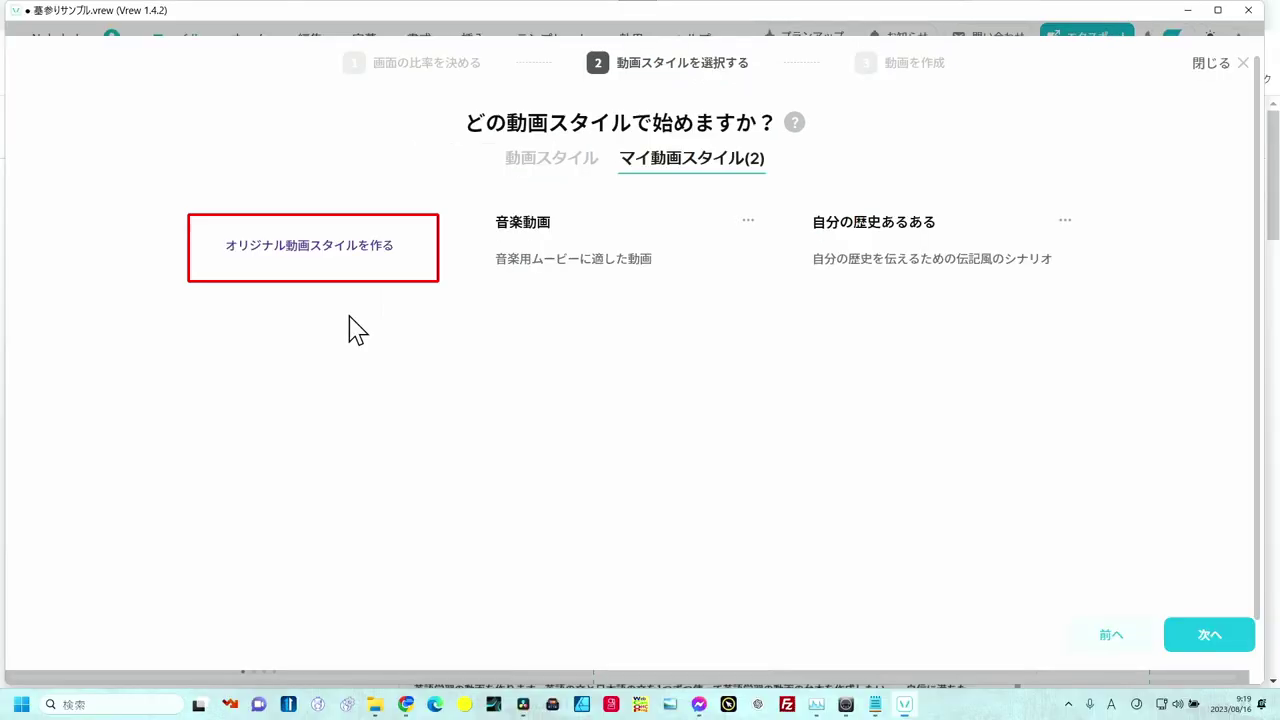
left_click(337, 257)
left_click(292, 256)
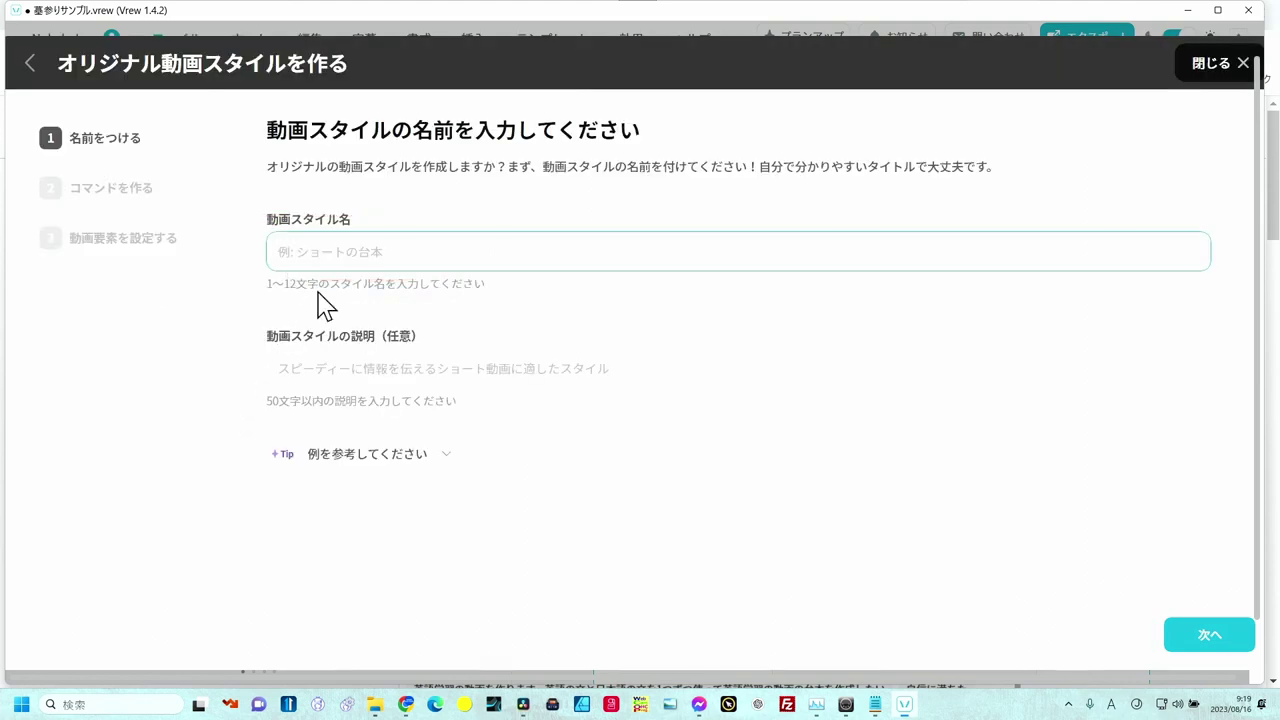
type("おとぎばなし")
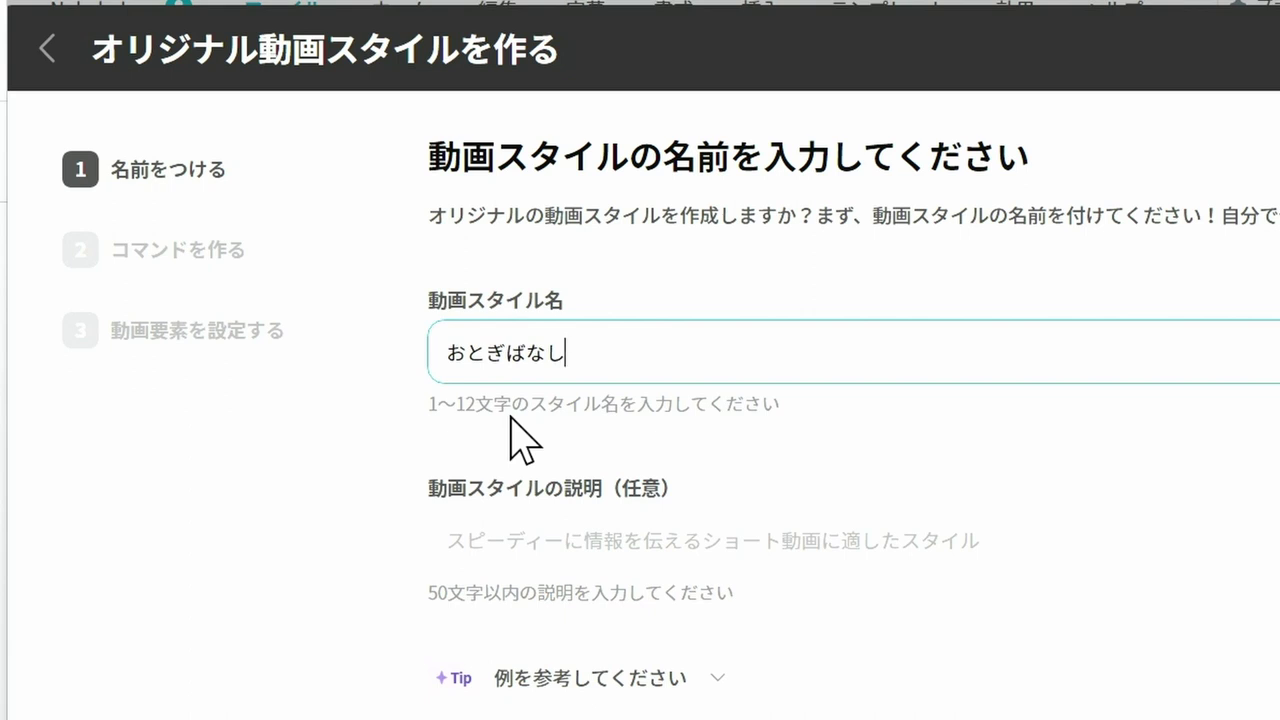
left_click(544, 540)
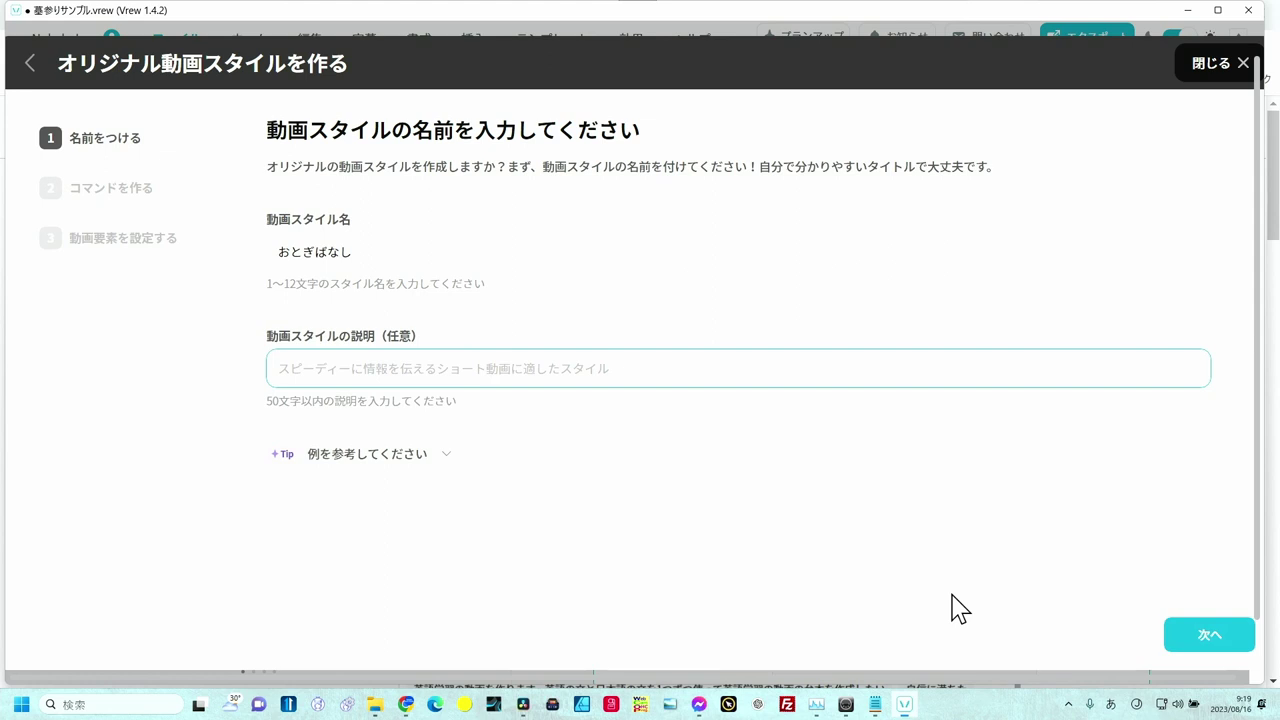
left_click(1206, 637)
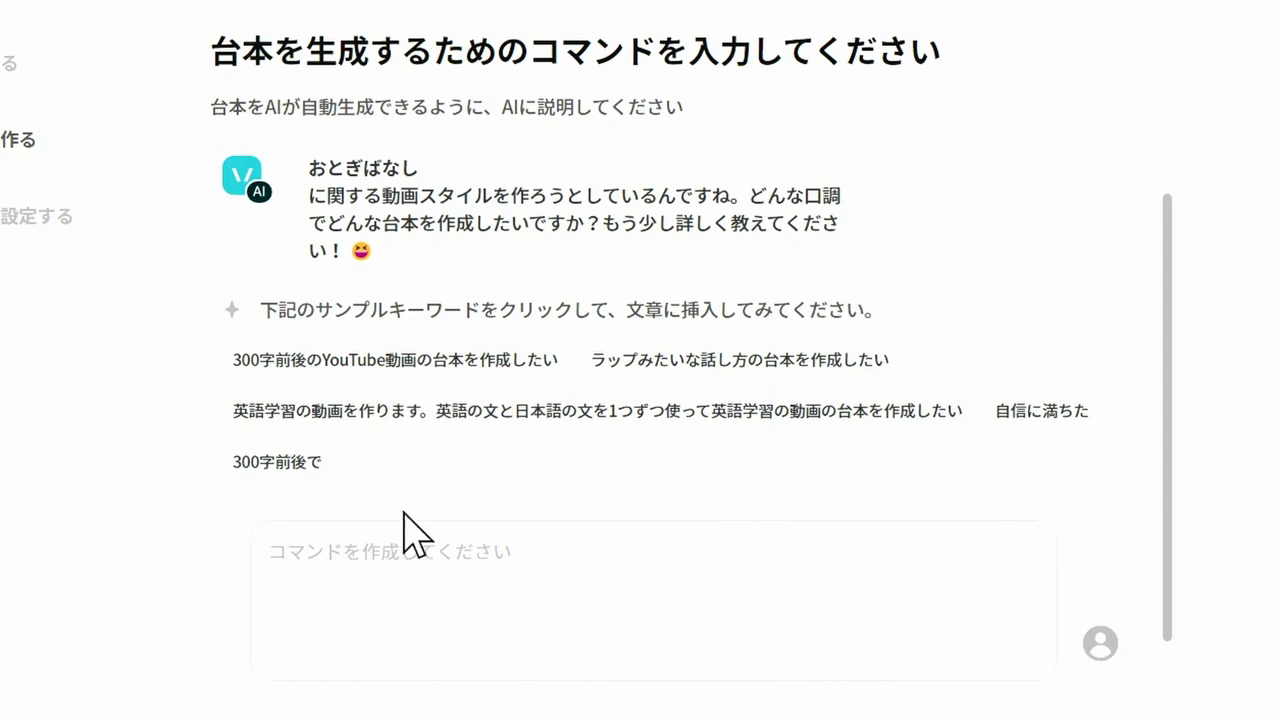
left_click(401, 362)
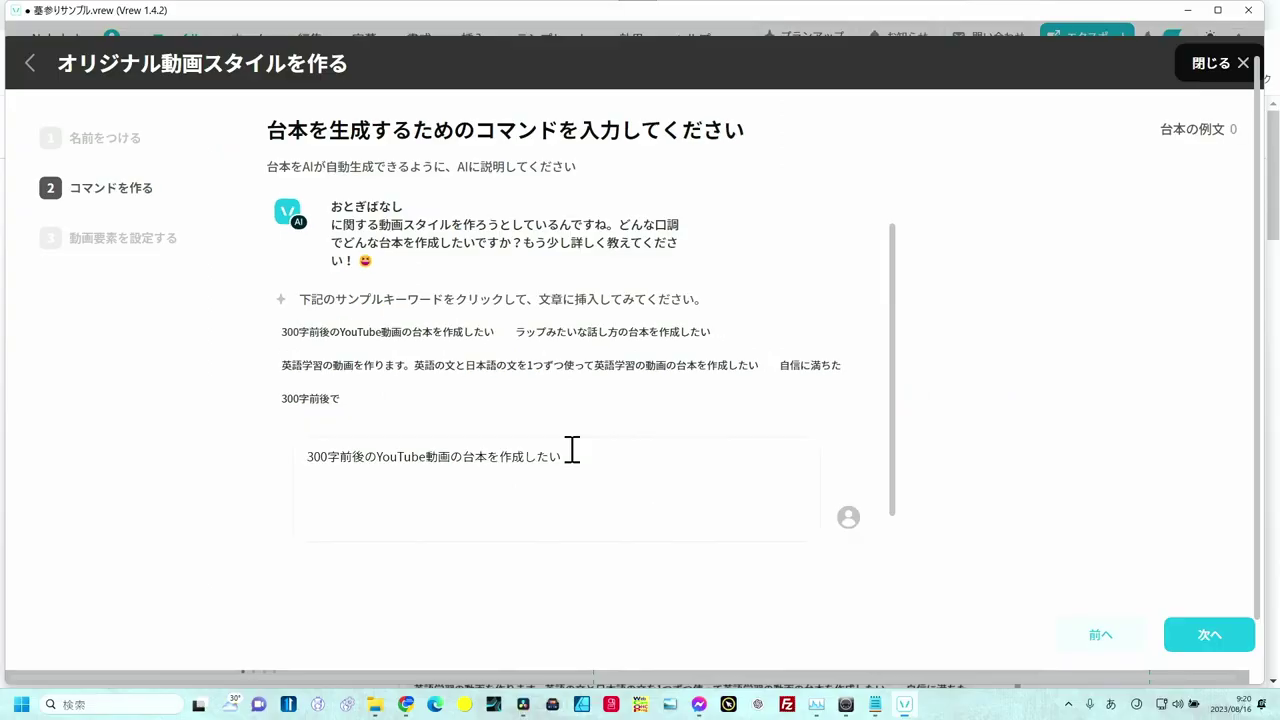
left_click(574, 460)
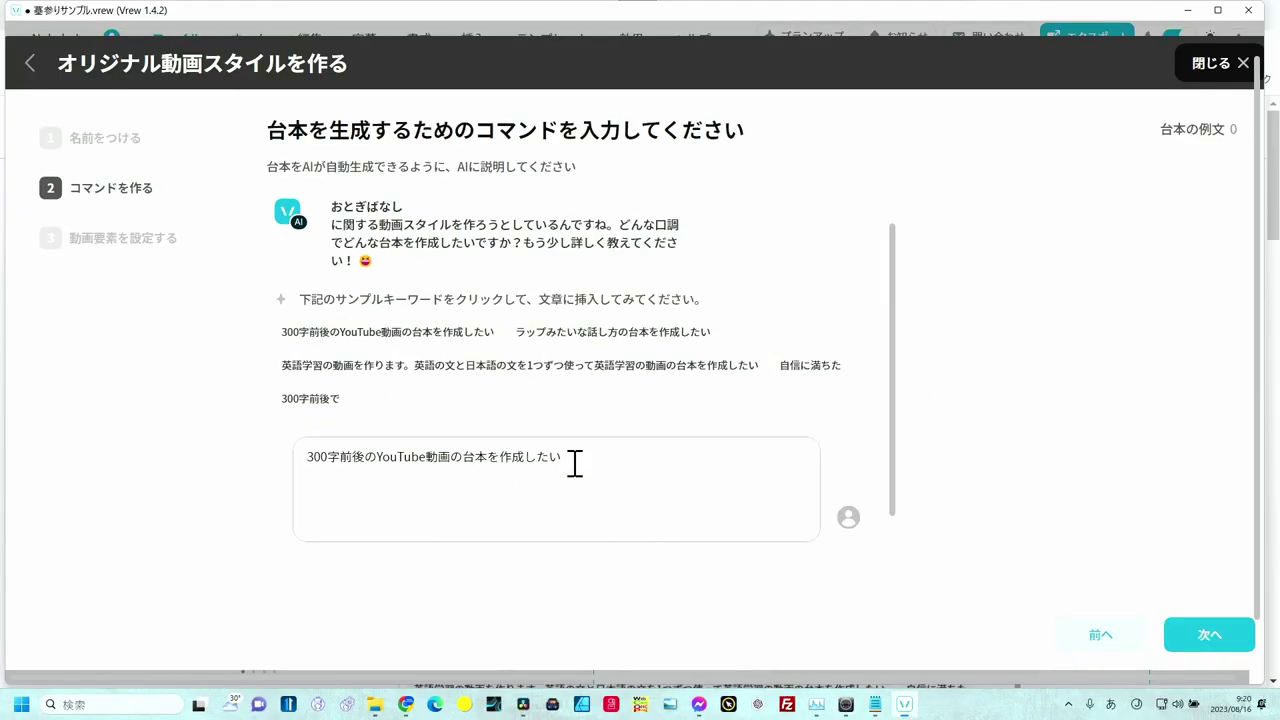
key("Return")
type("sdhsfksfhsfsdhfshfsh")
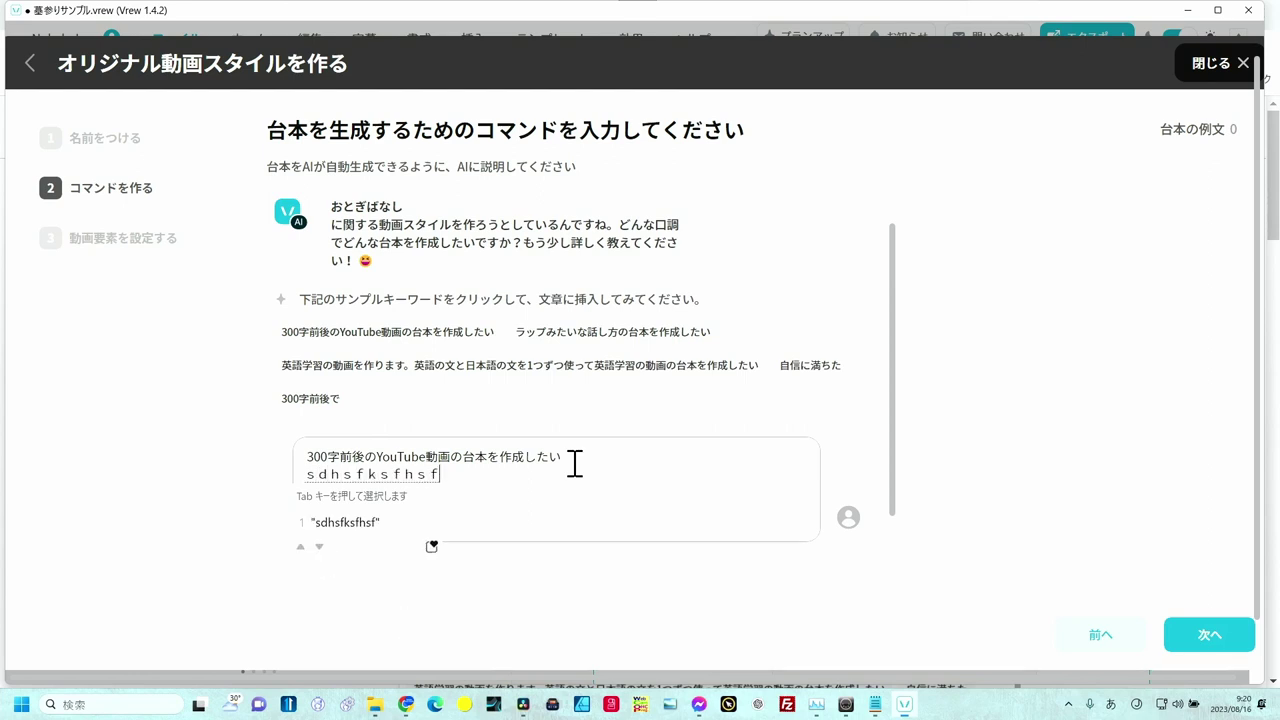
key("Return")
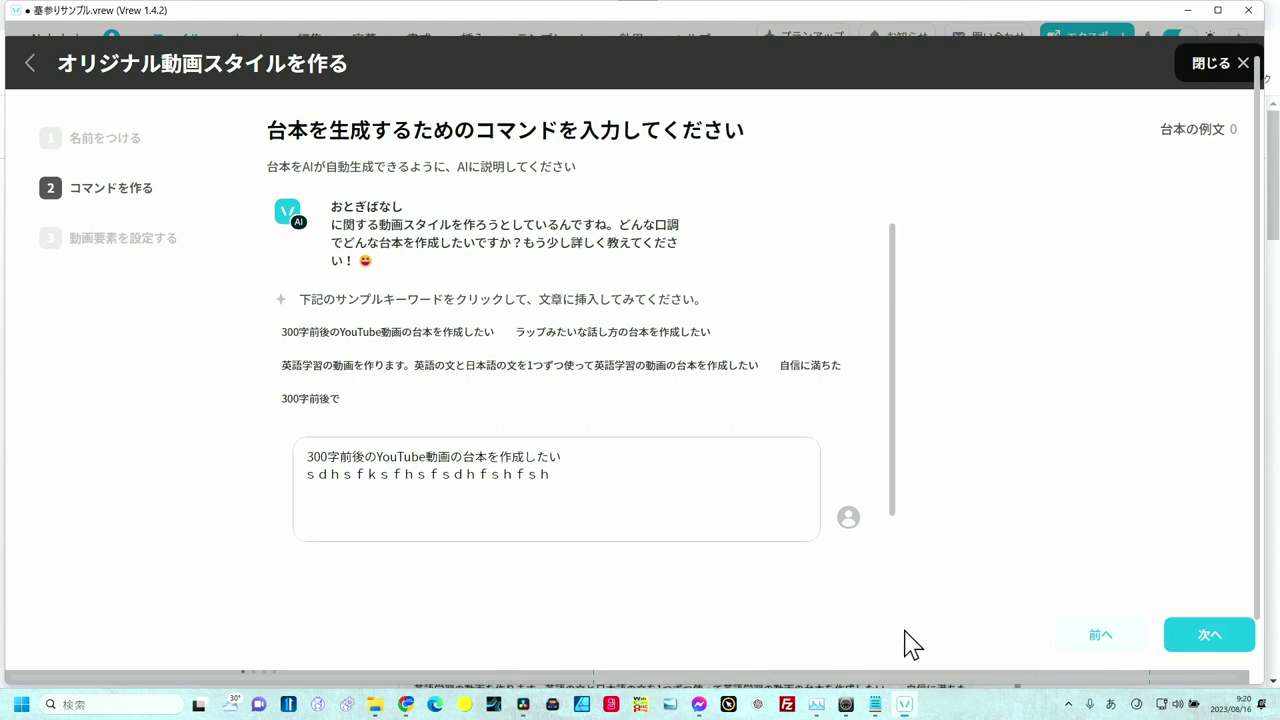
left_click(1186, 640)
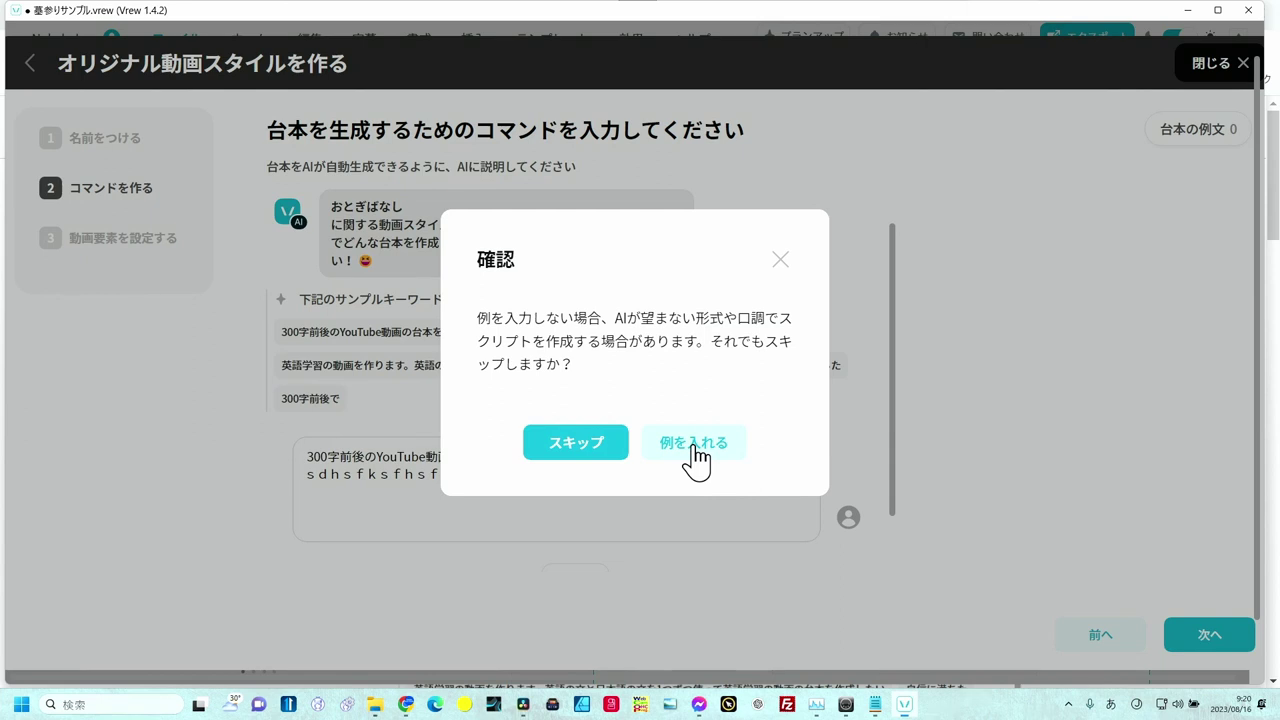
left_click(694, 443)
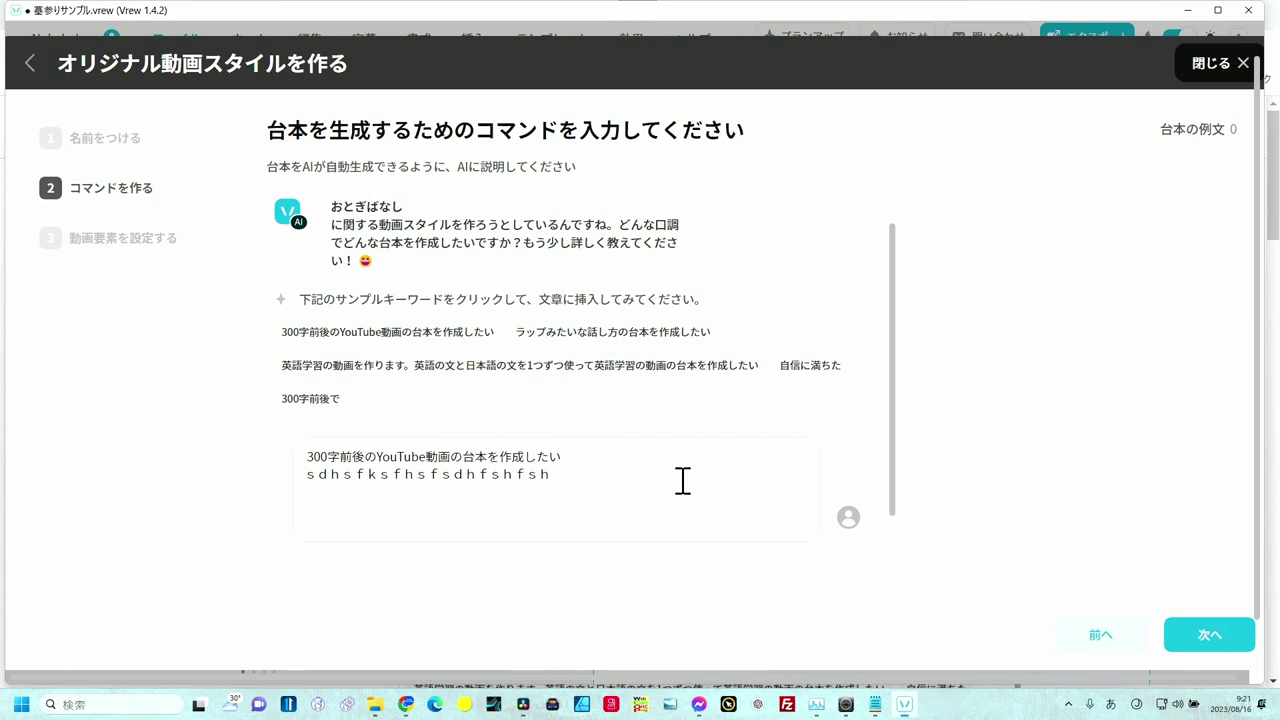
left_click(574, 475)
left_click_drag(574, 475, 329, 449)
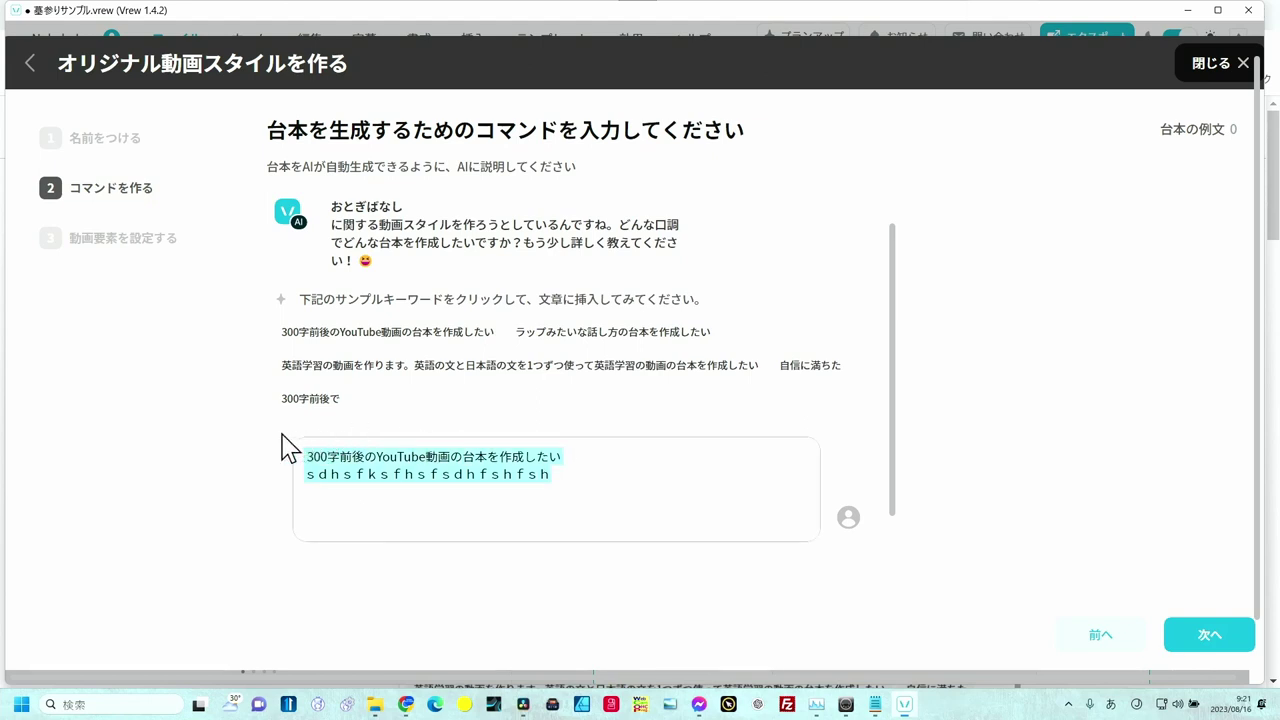
key("BackSpace")
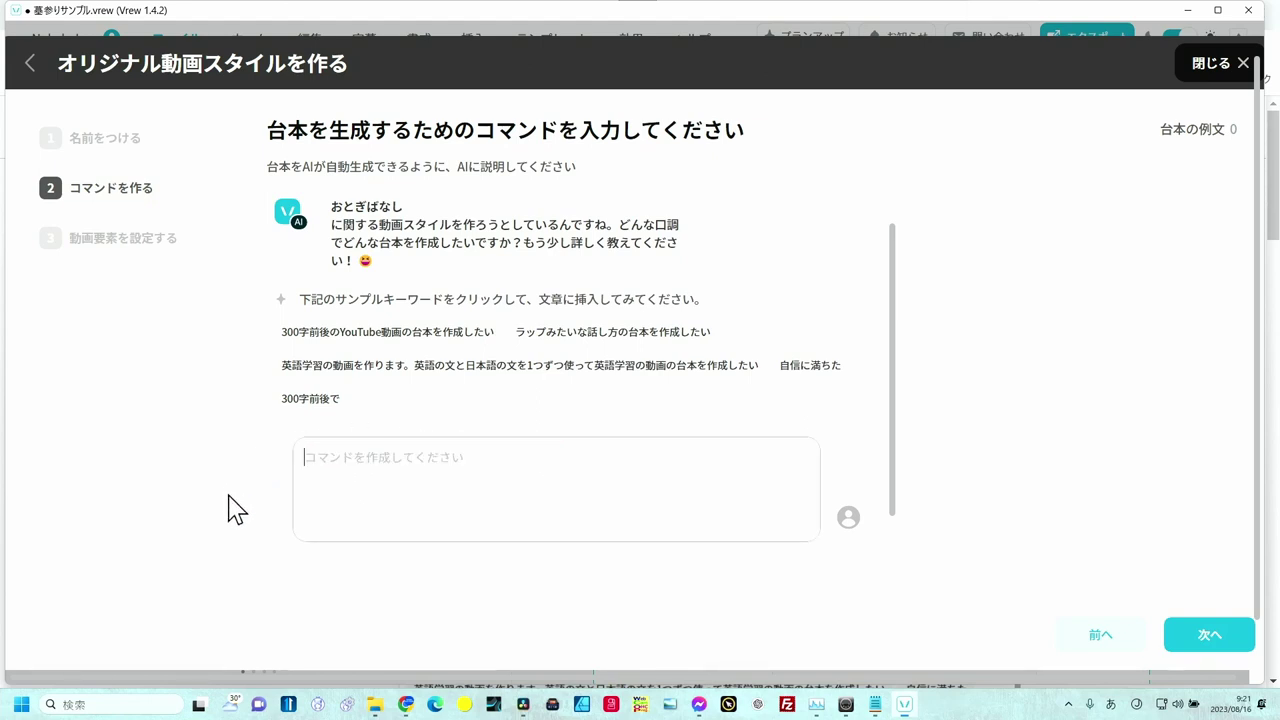
Add a script example titled おもしろいおとぎばなしだよ with the text "むかしむかしのお話です かめちゃんとうさぎくんが暮らしてたよ おいしいお菓子をいっぱい食べたのだ"
left_click(1195, 138)
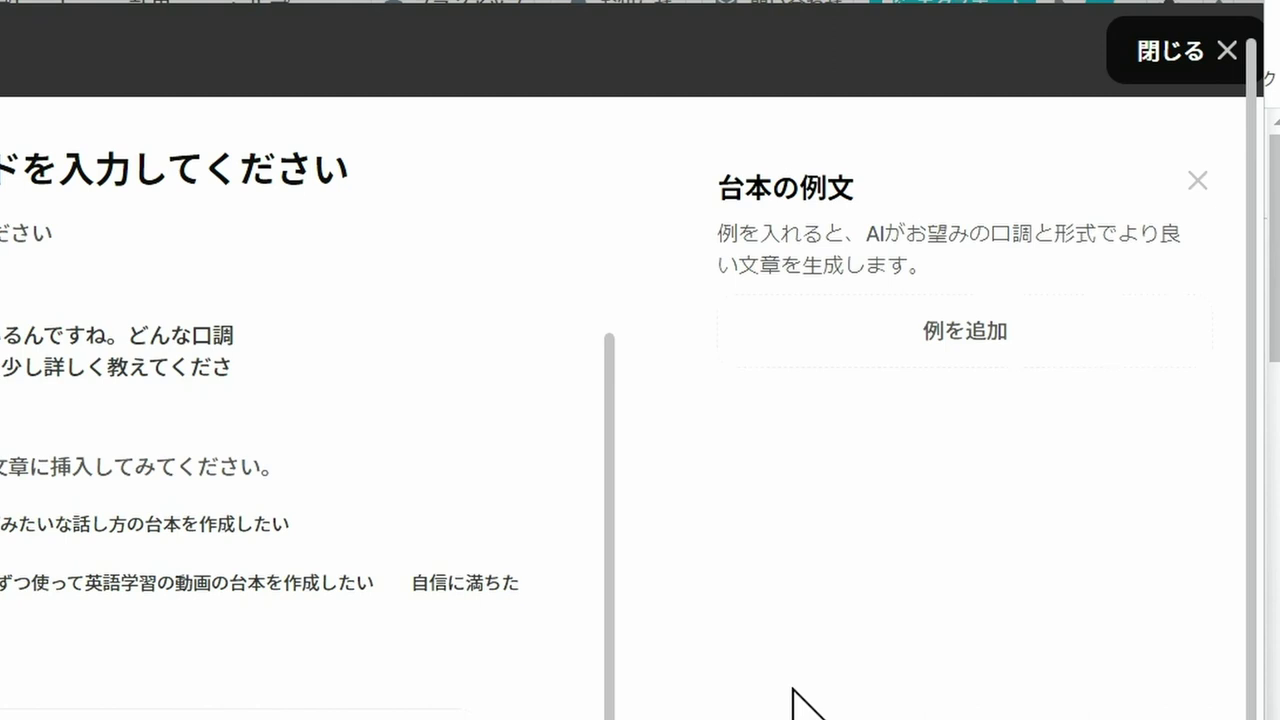
left_click(930, 340)
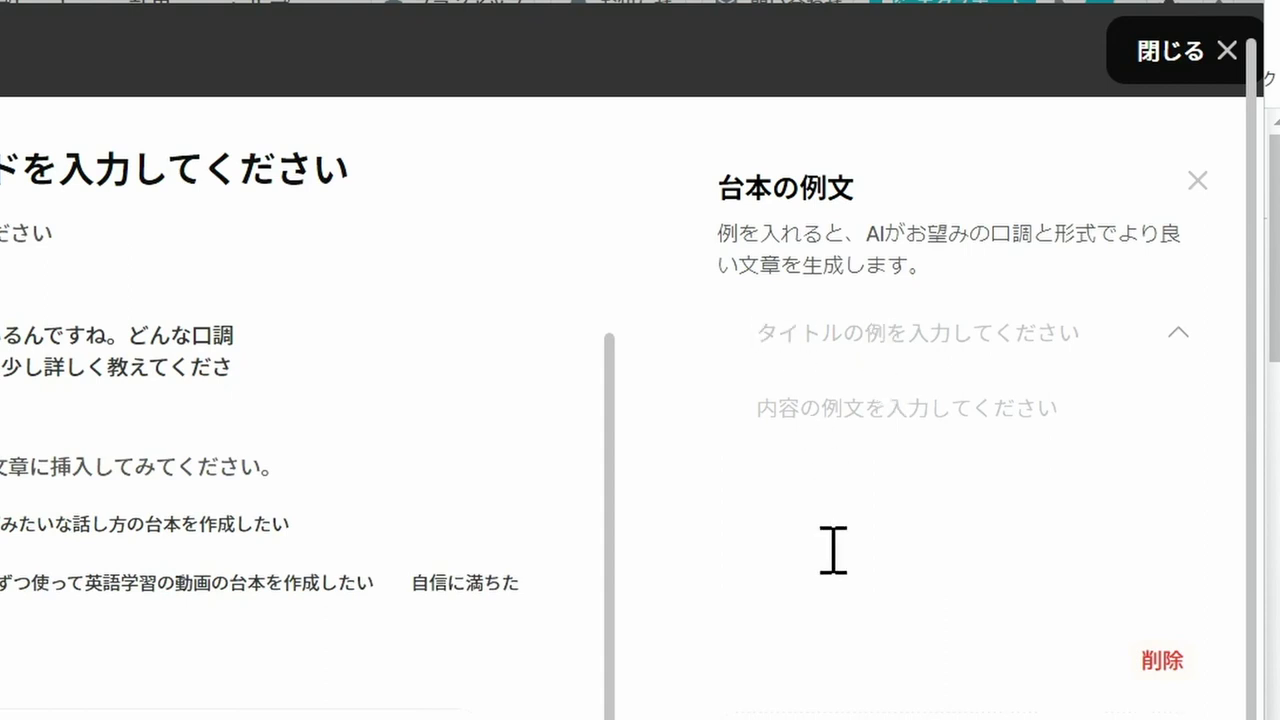
type("おもしろいおとぎばなしだよ")
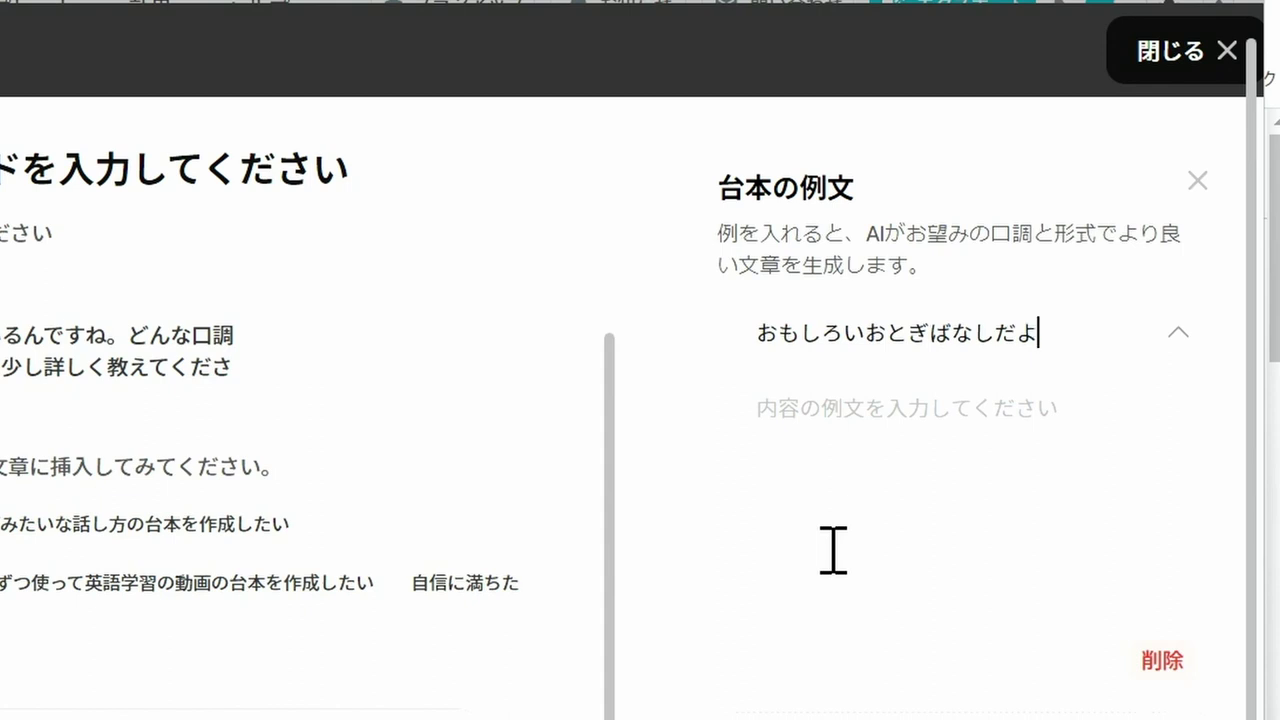
left_click(805, 418)
type("むかしむかしのお話です かめちゃんとうさぎくんが暮らしてたよ おいしいお菓子をいっぱい食べたのだ")
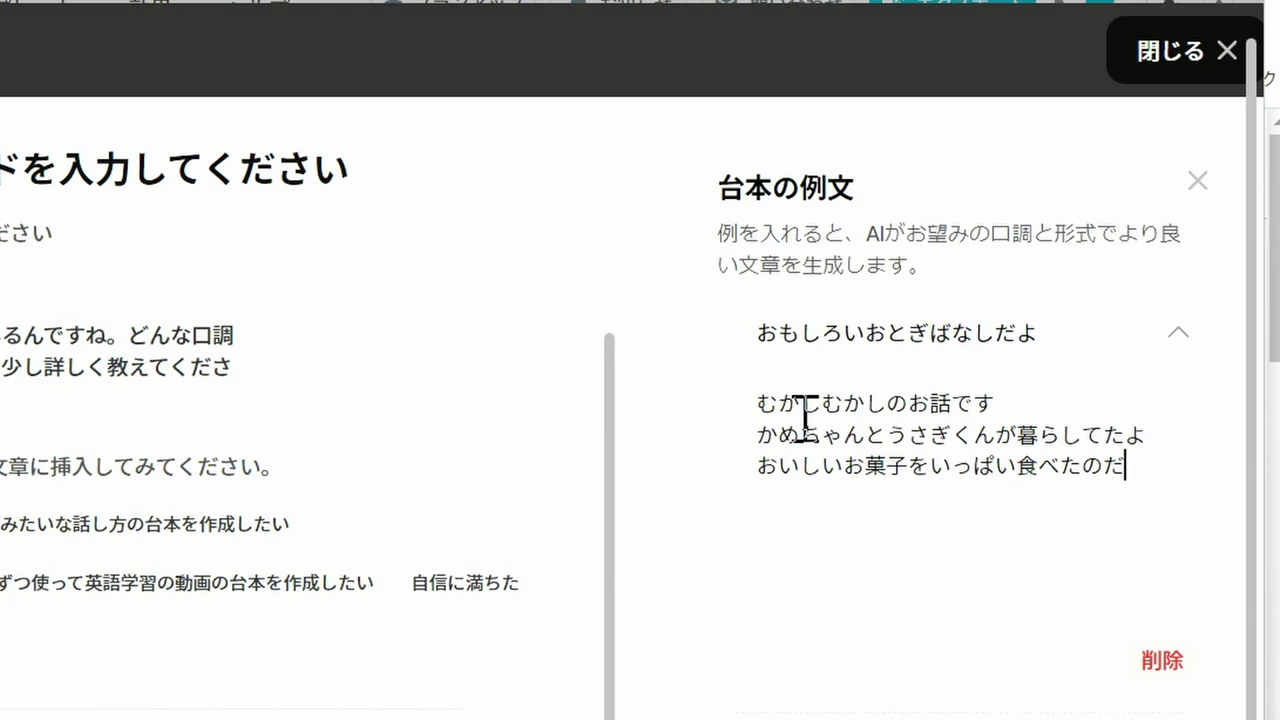
left_click(1197, 182)
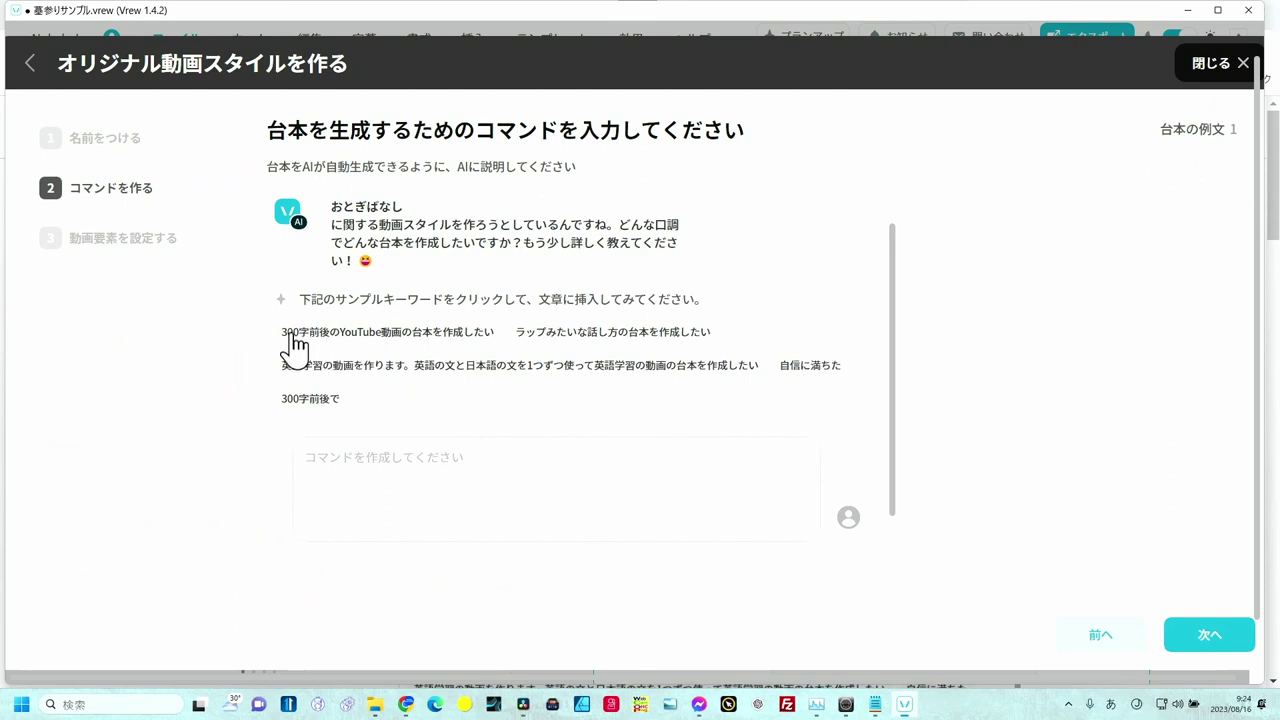
Enter the script command "300字前後のYouTube動画の台本を作成したい 子供が読みやすいやさしい語り口調でナレーション風に作ってください" and continue to the video elements
left_click(383, 333)
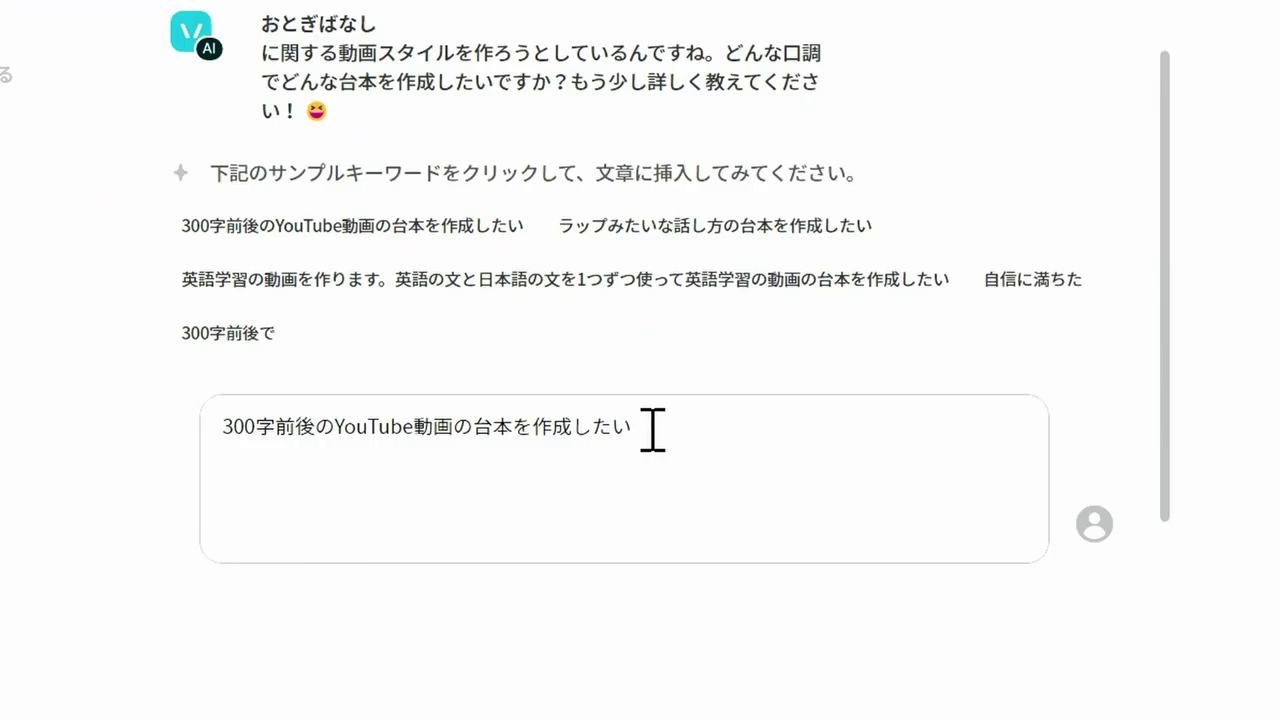
key("Return")
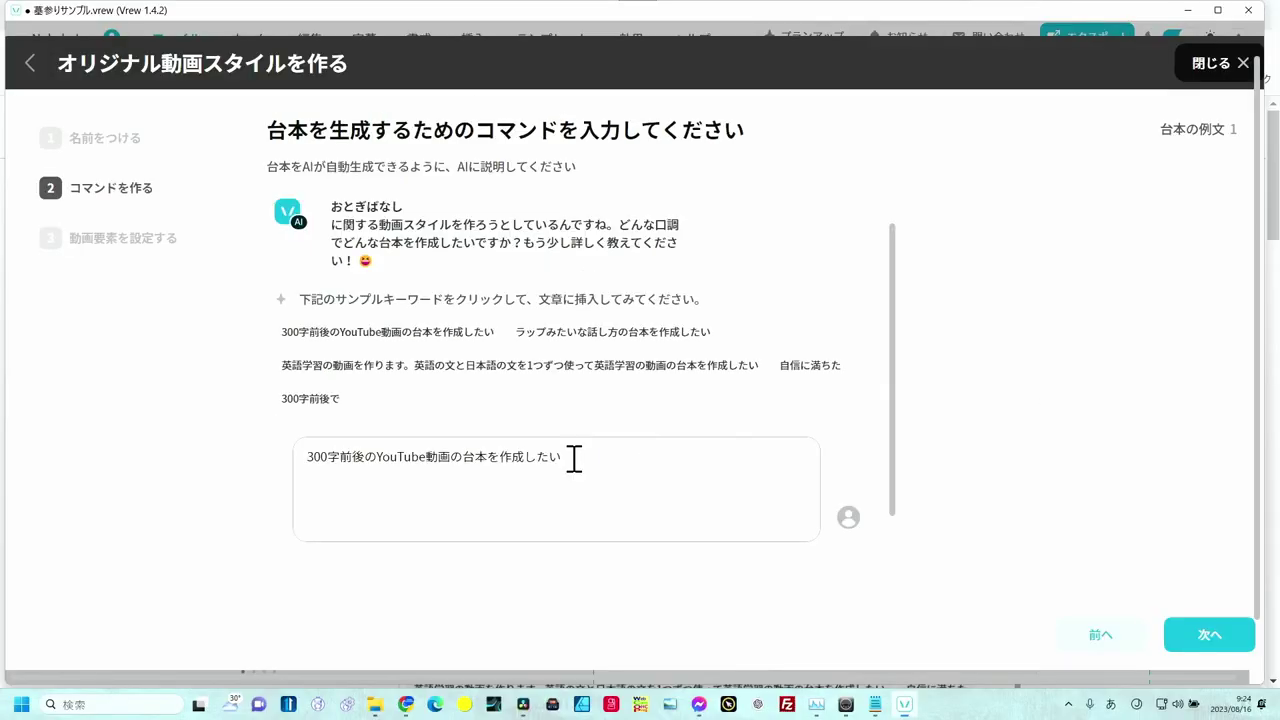
type("koto")
type("m")
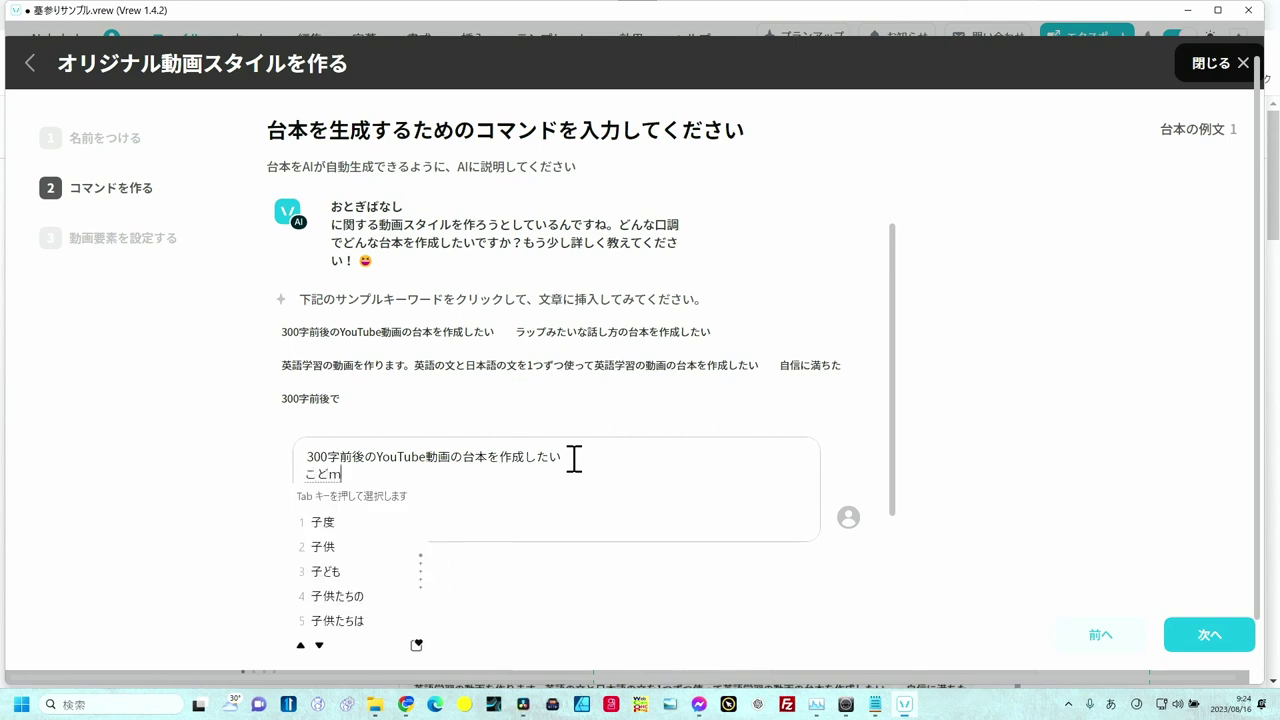
type("oga")
key("space")
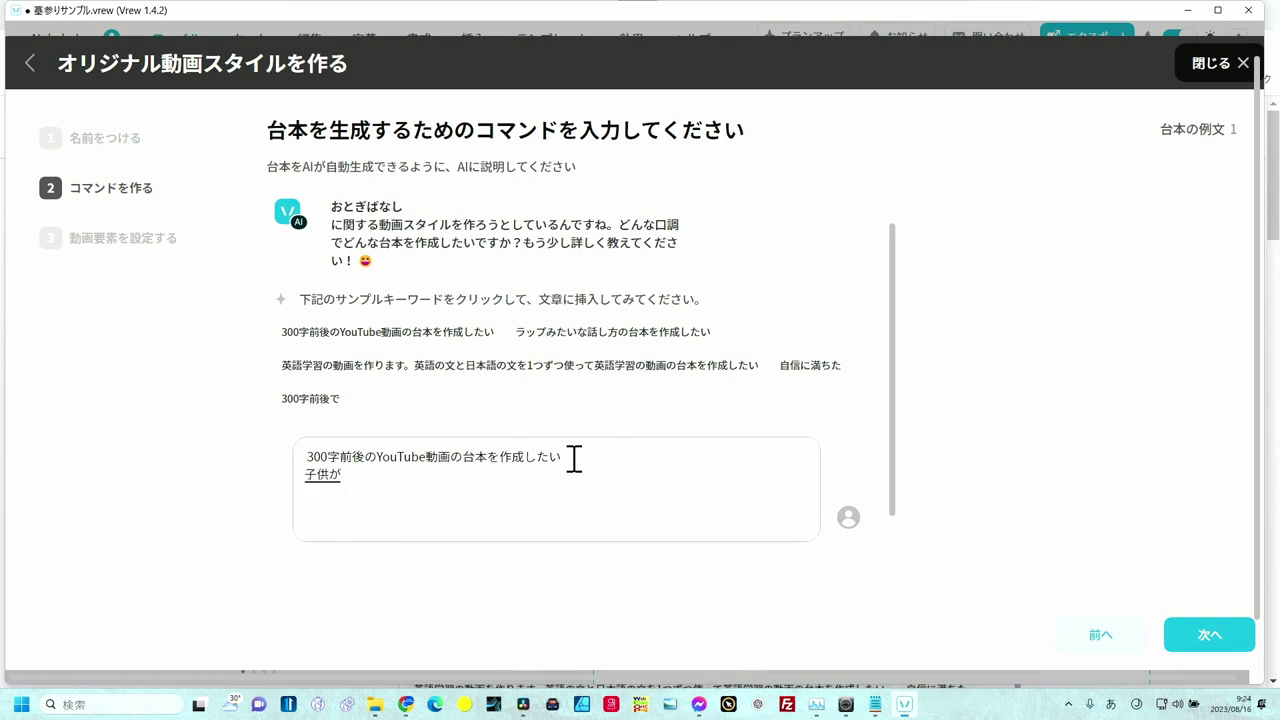
type("yomiyasui")
key("space")
type("yasasii")
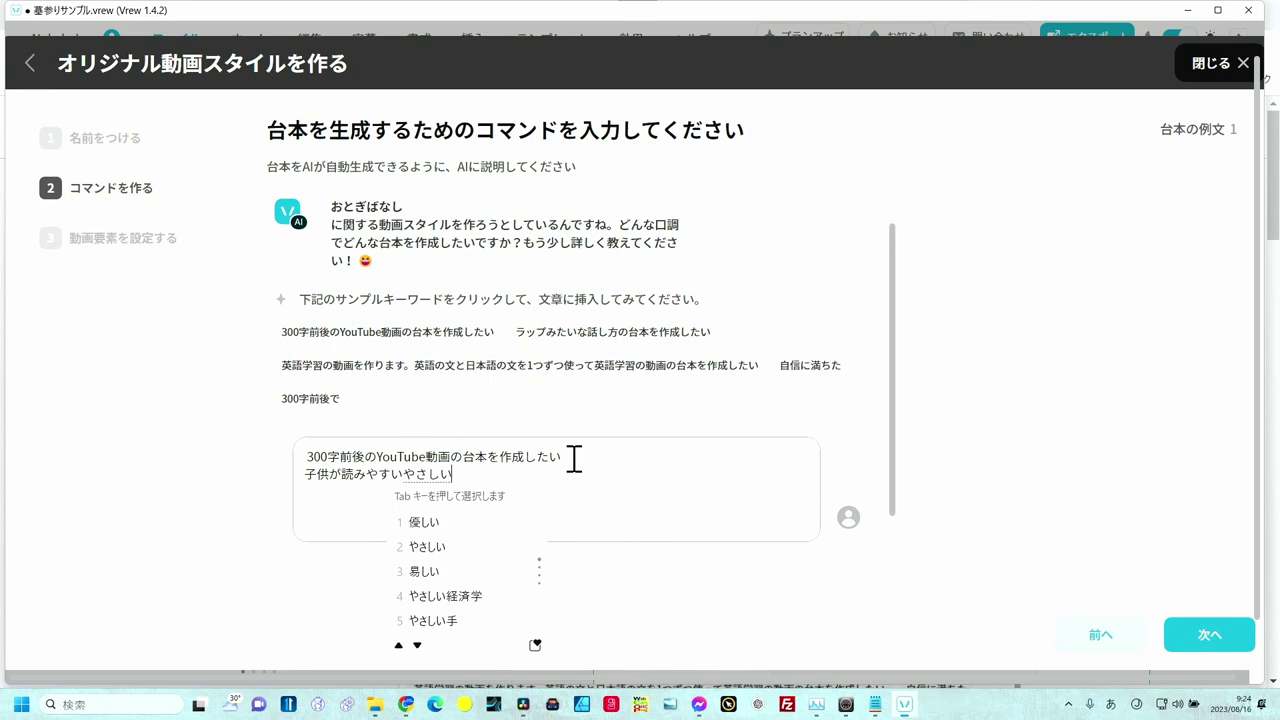
key("Return")
type("語り口調でナレーション風に作ってください")
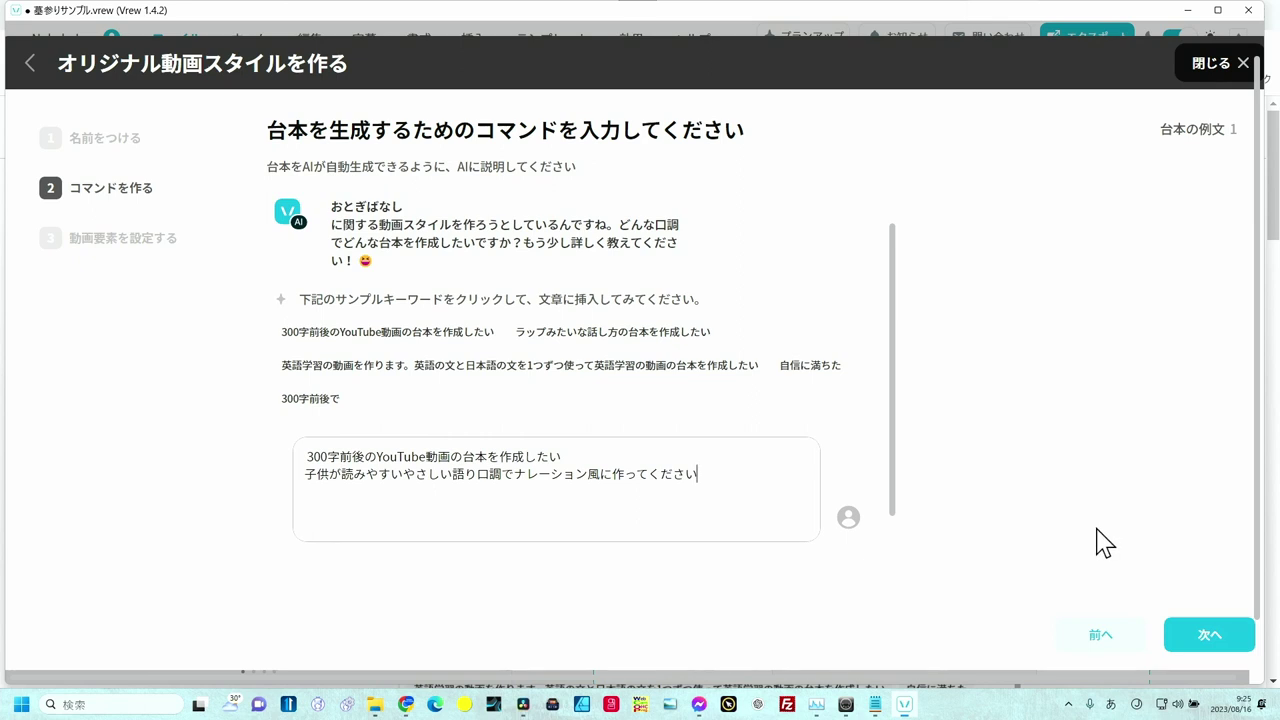
left_click(1186, 640)
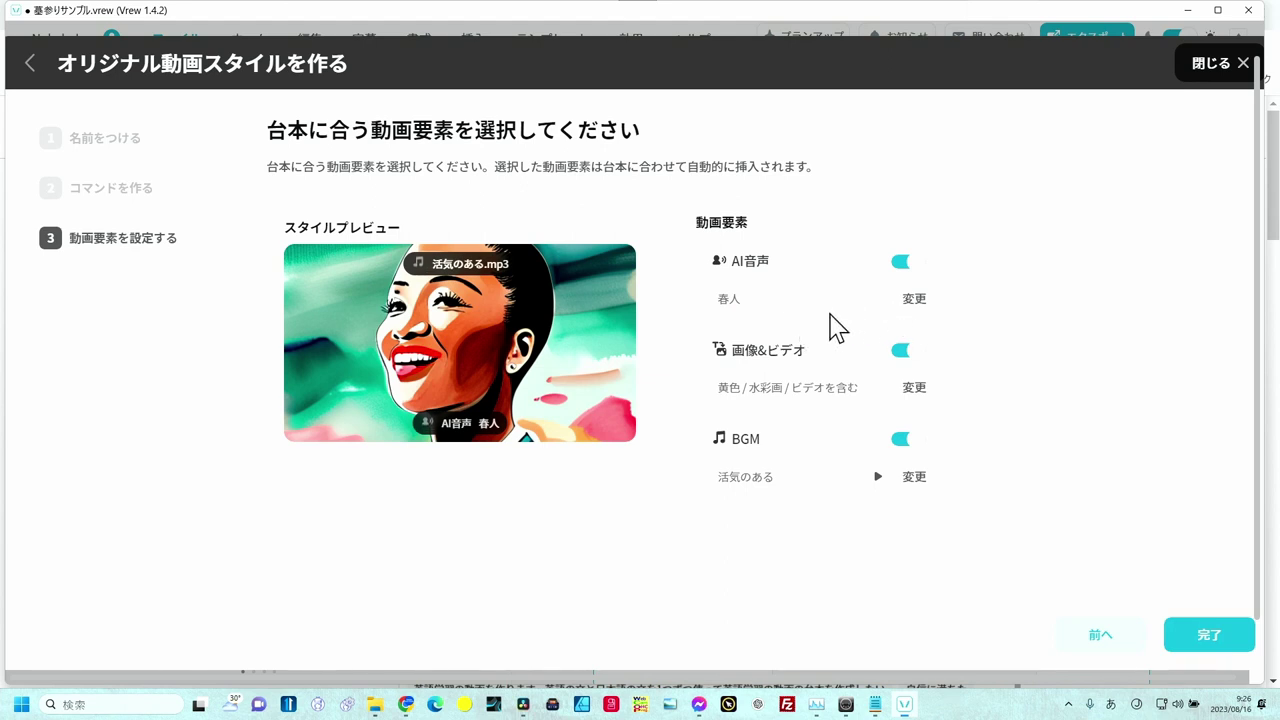
Filter the AI voices to Japanese female (女性) and set the narration voice to 春日部つむぎ
left_click(910, 300)
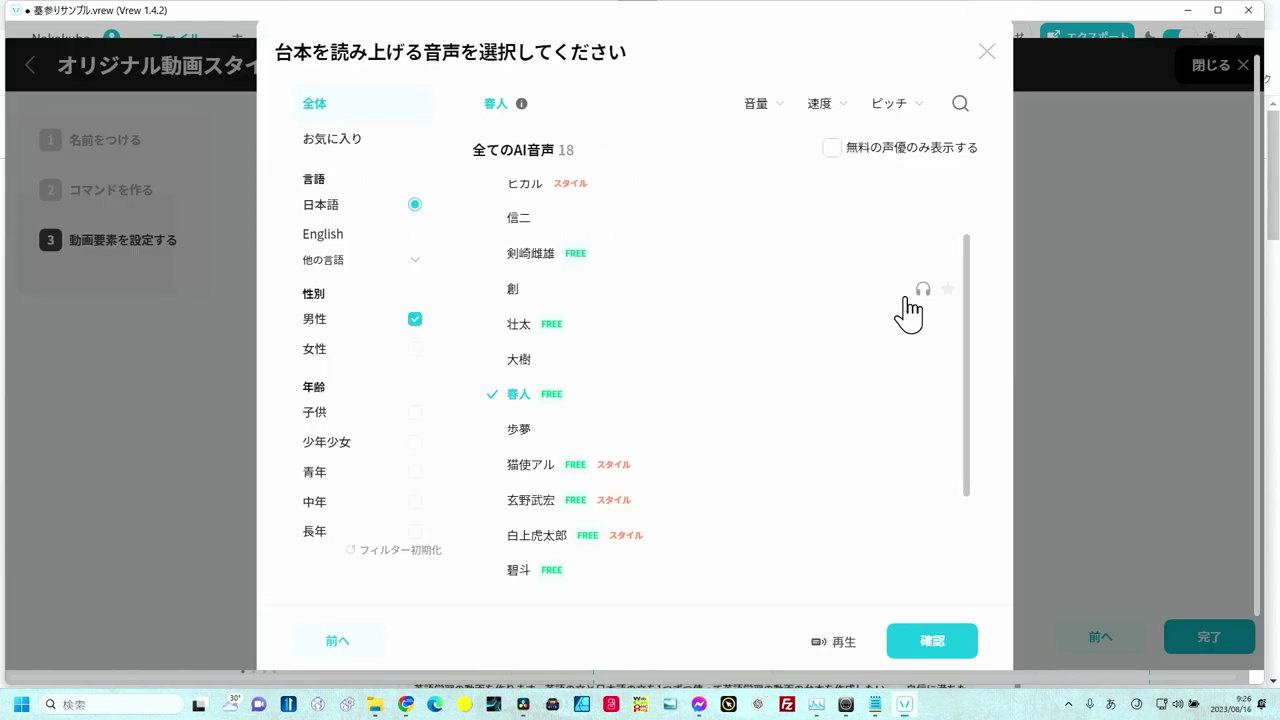
scroll(628, 449, "down", 5)
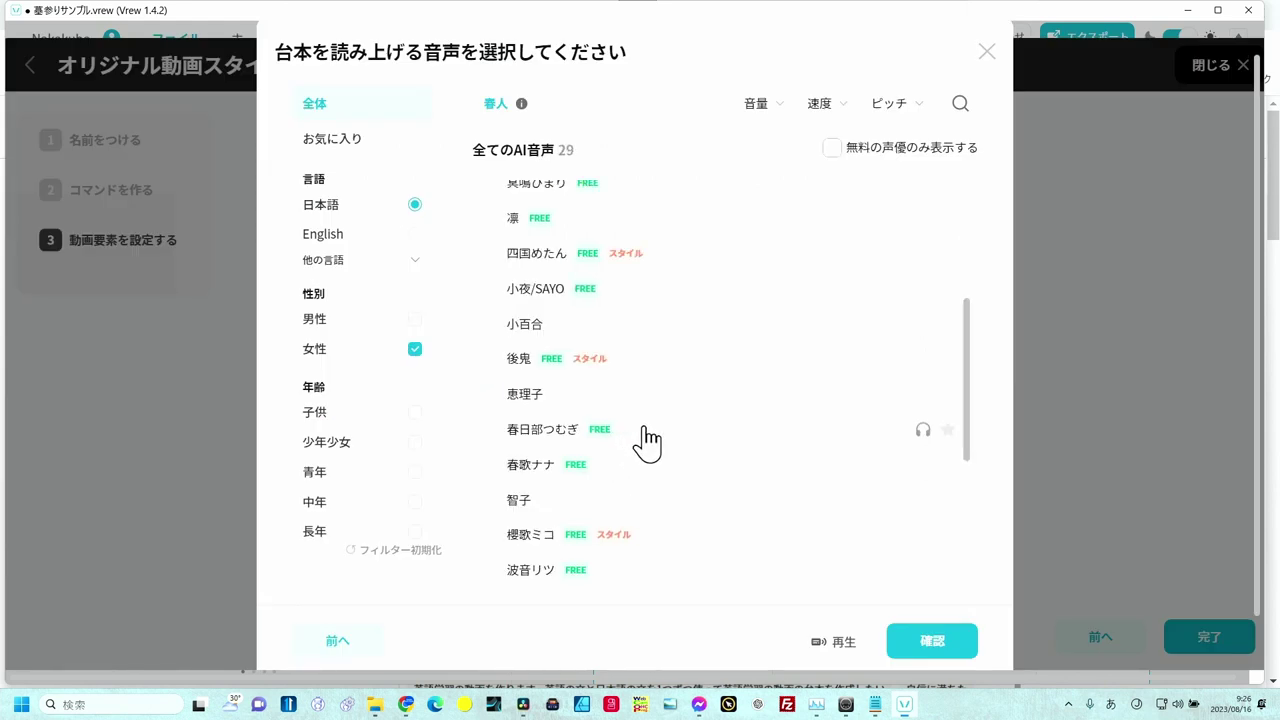
left_click(645, 436)
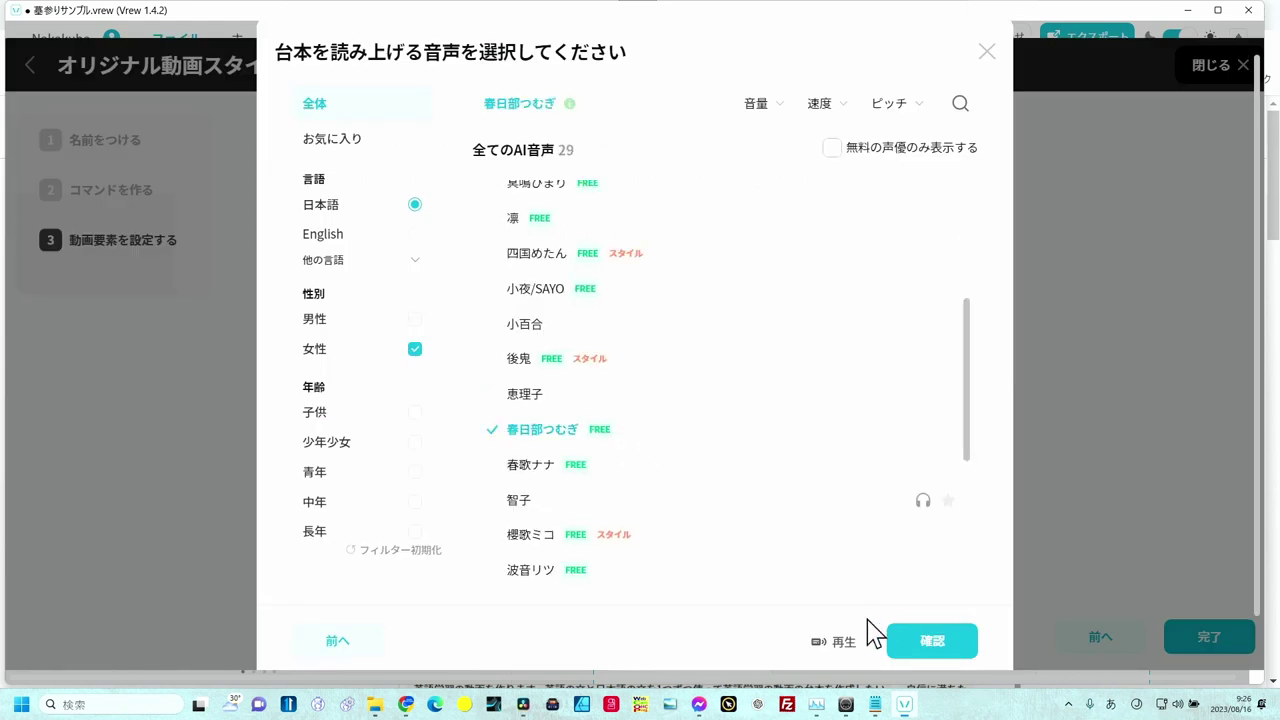
left_click(913, 648)
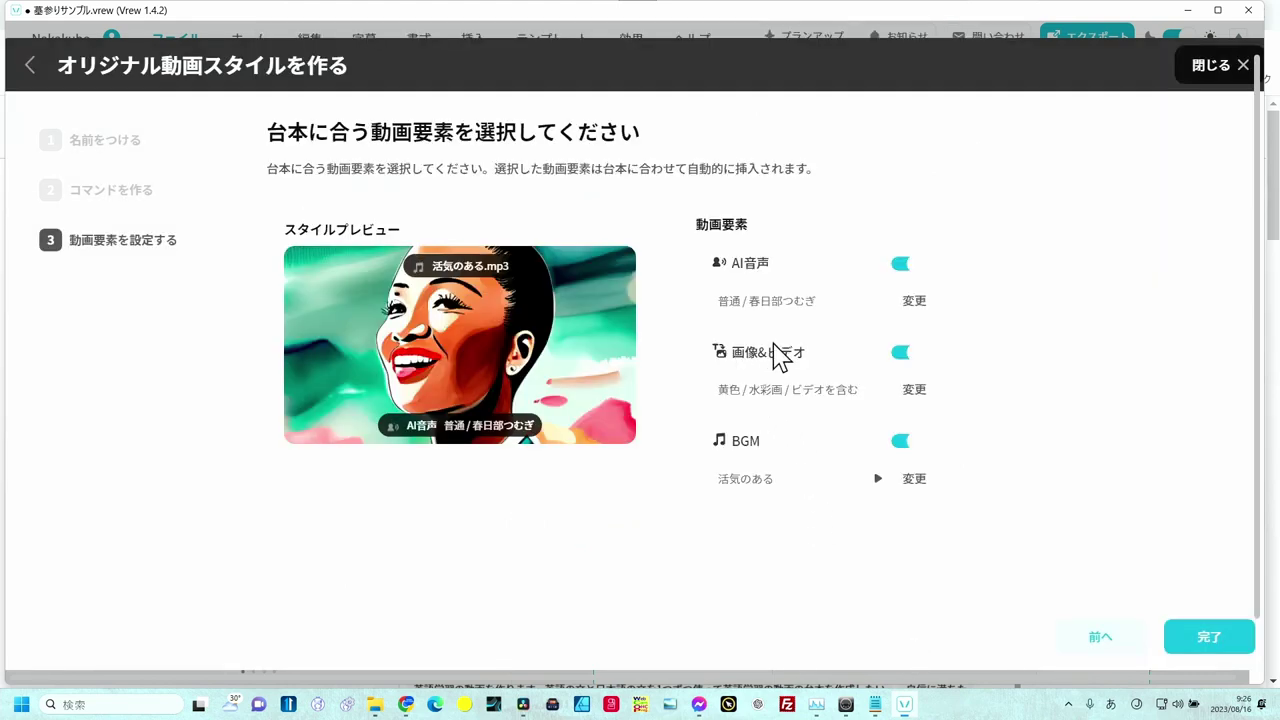
Set the style's images to 3Dモデル with a red colour tone and exclude video clips
left_click(850, 395)
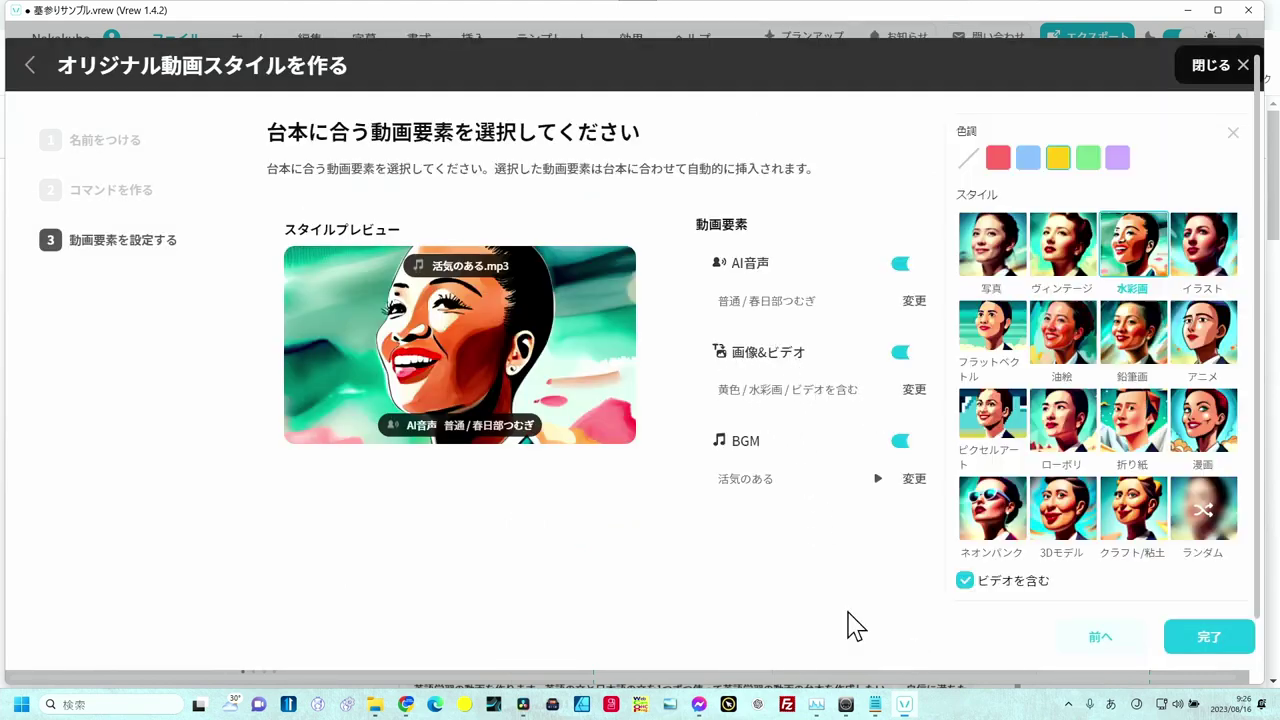
left_click(1070, 512)
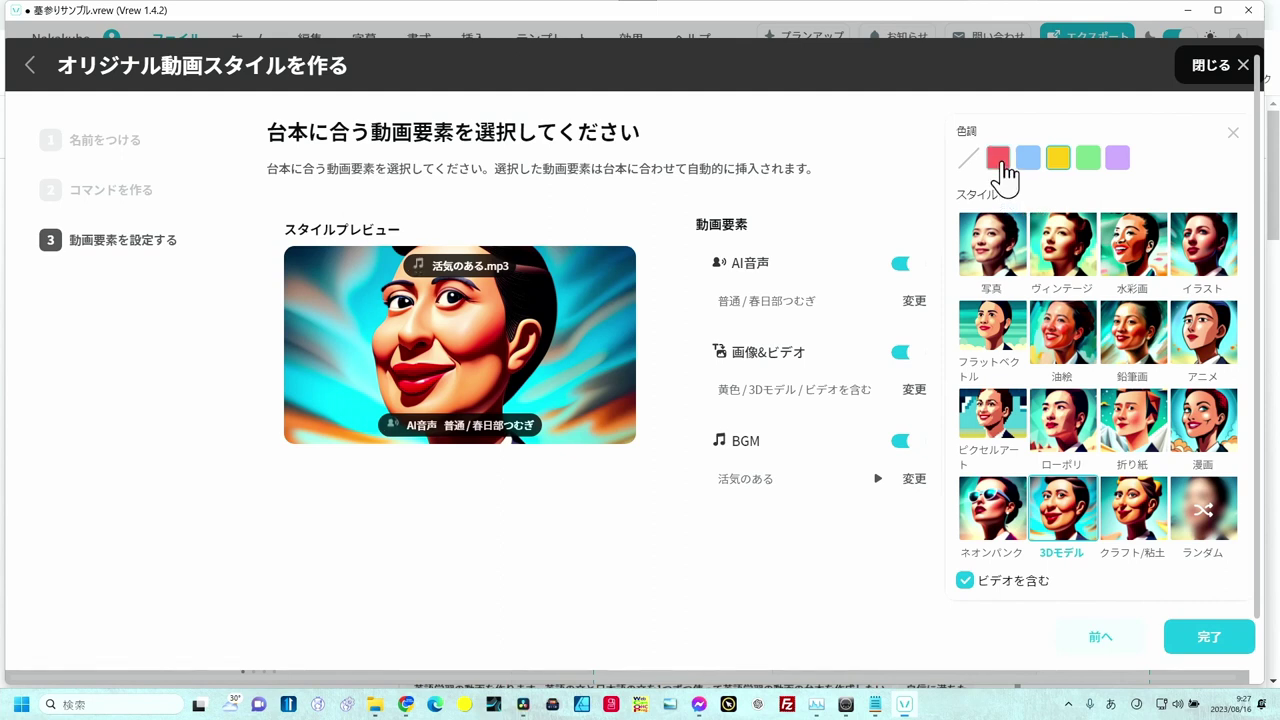
left_click(1001, 163)
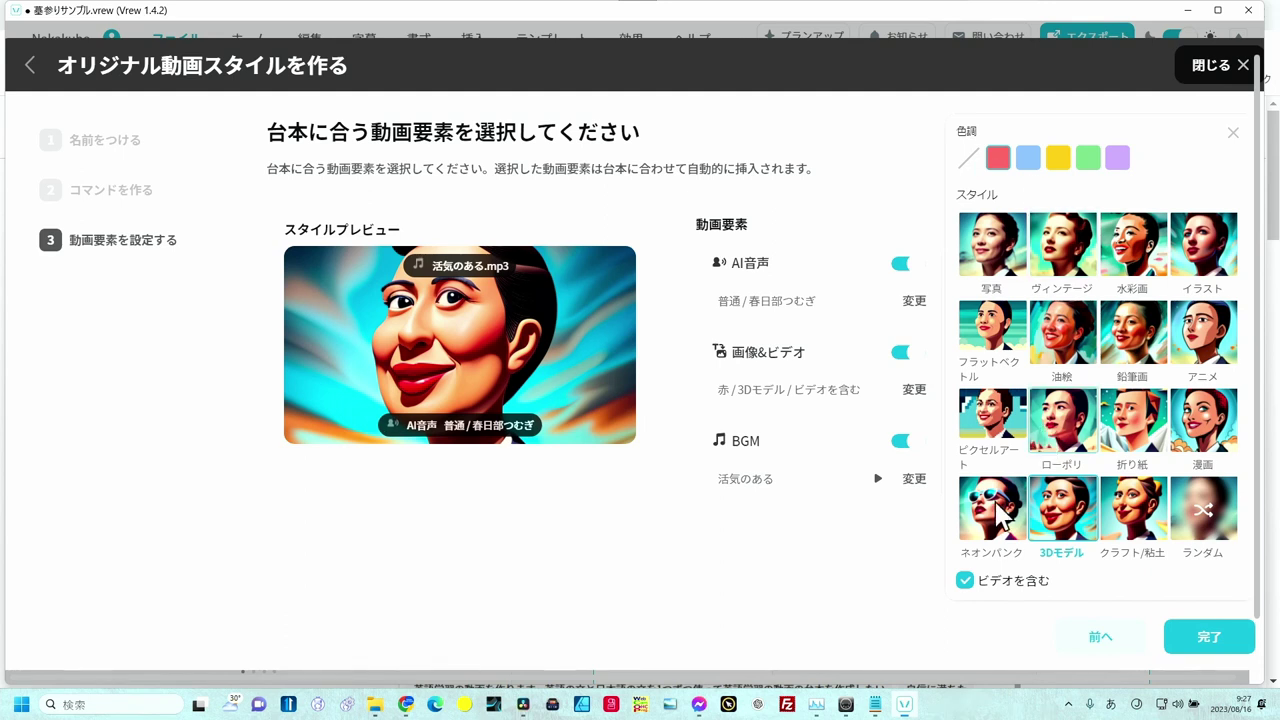
left_click(964, 586)
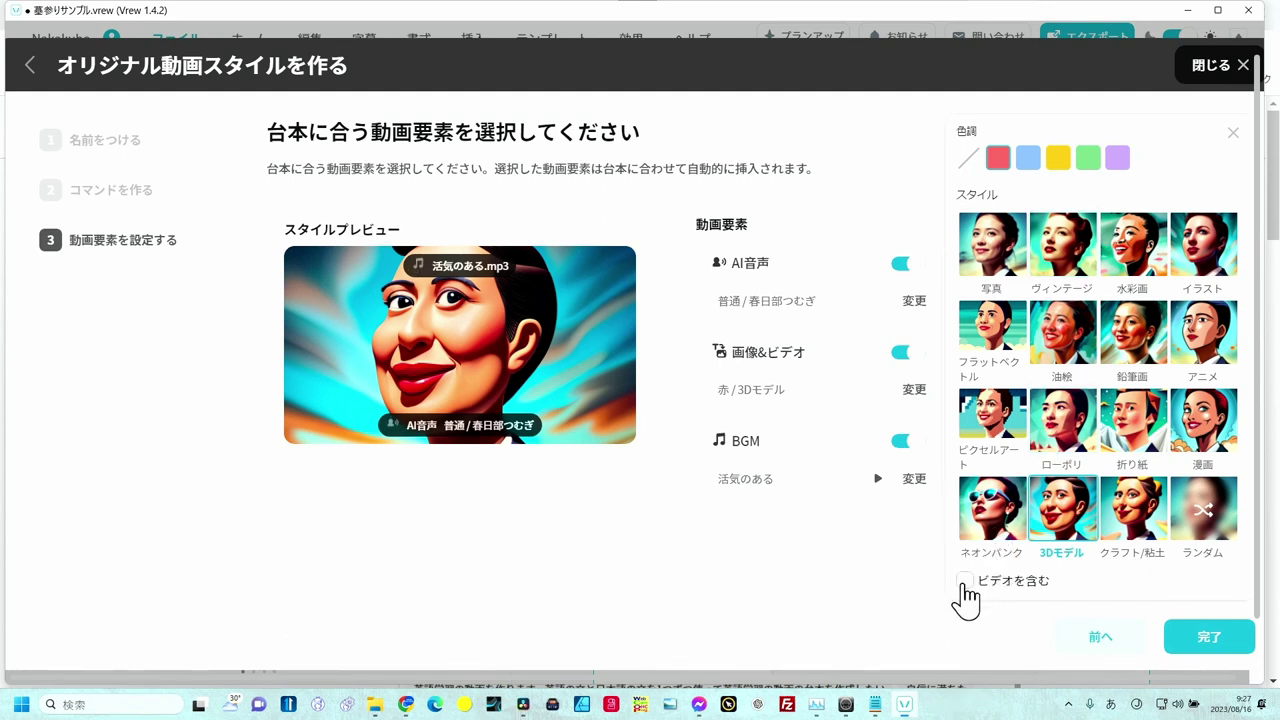
Set the style's BGM genre to 楽しい and complete the creation of the video style
left_click(1236, 140)
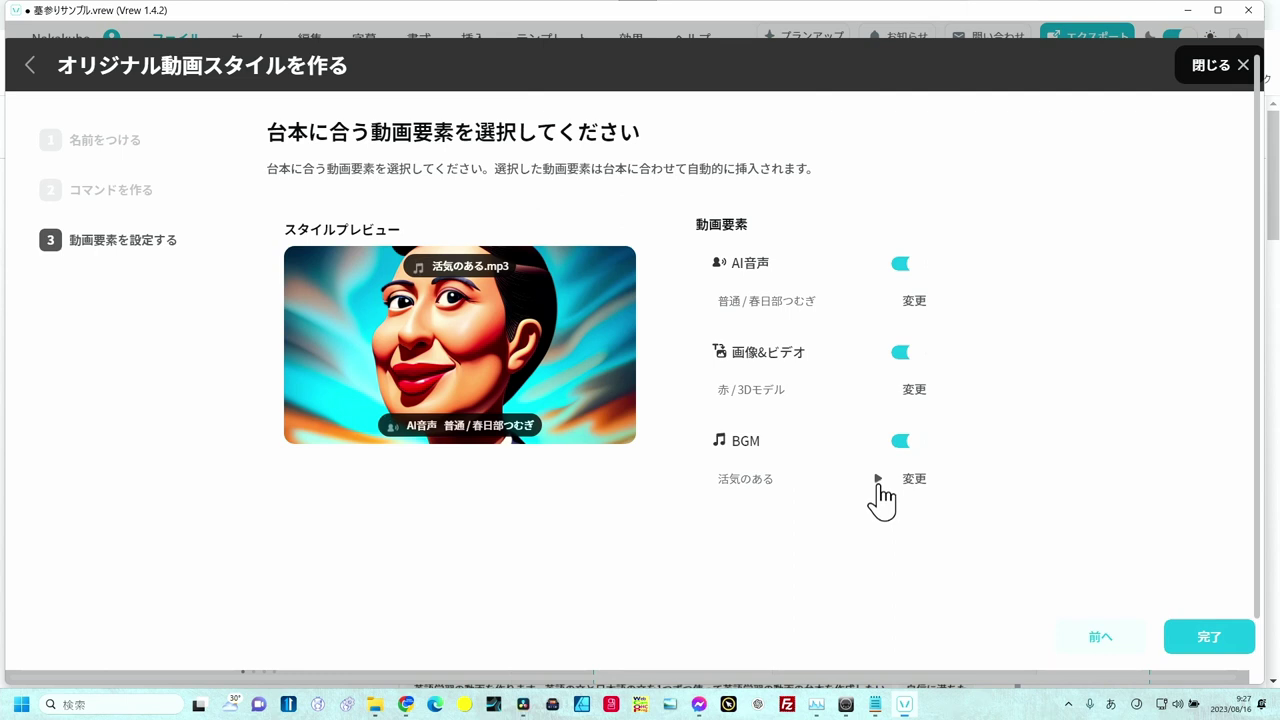
left_click(914, 478)
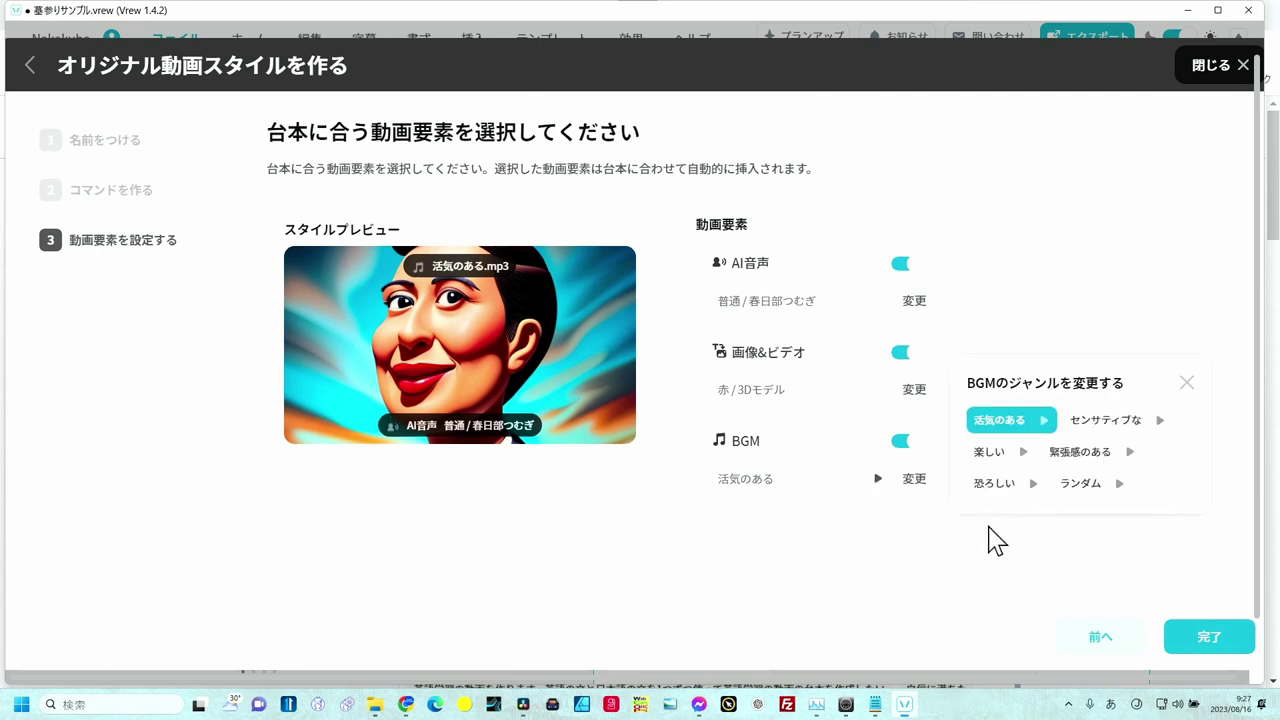
scroll(1000, 510, "down", 1)
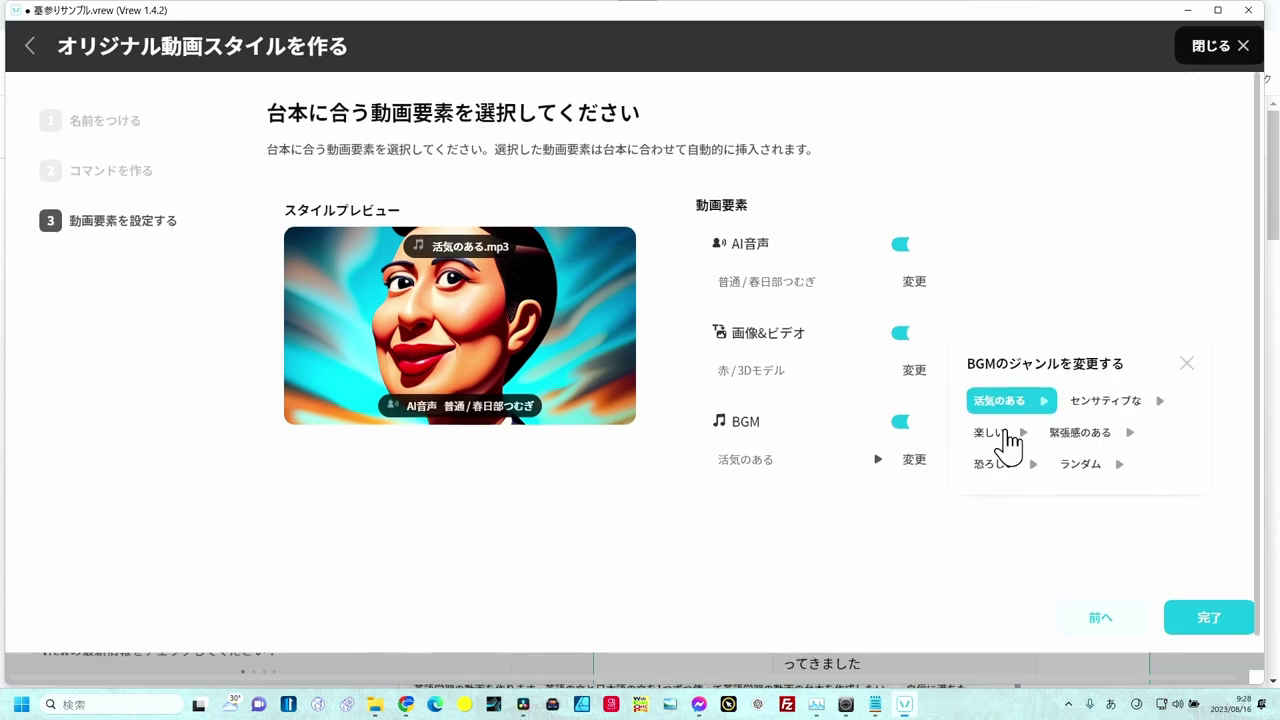
left_click(1008, 435)
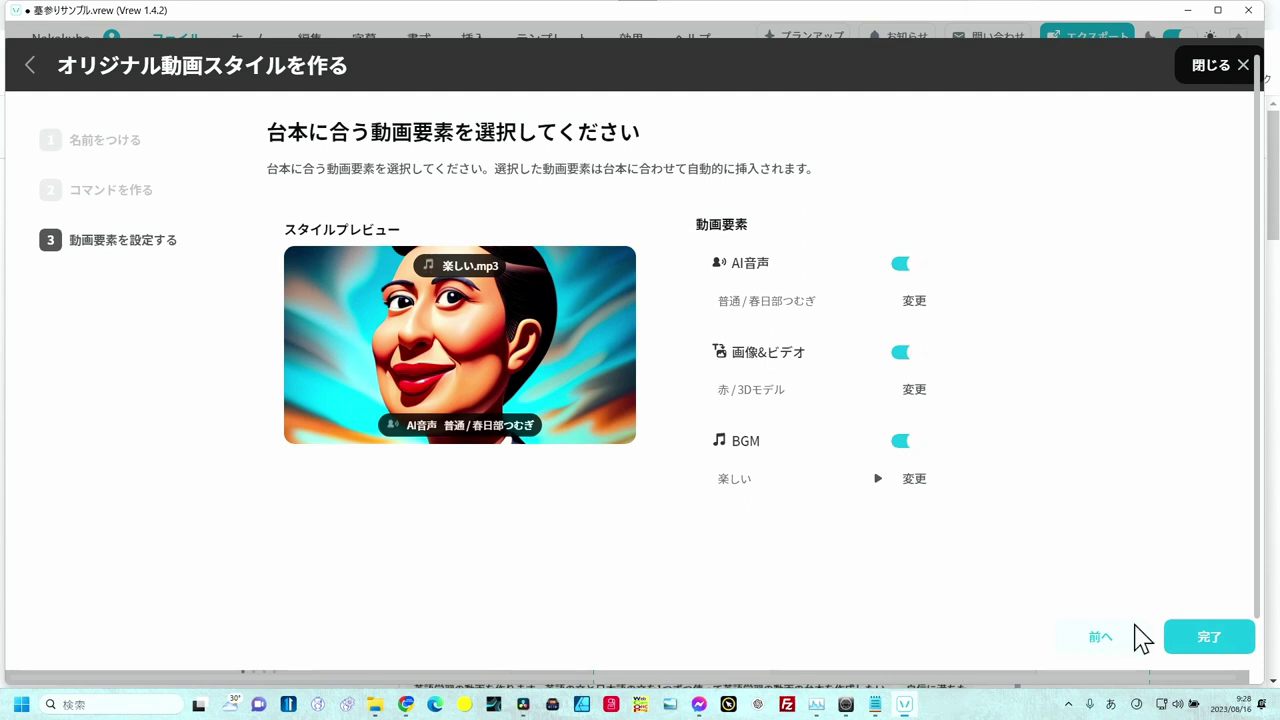
left_click(1190, 640)
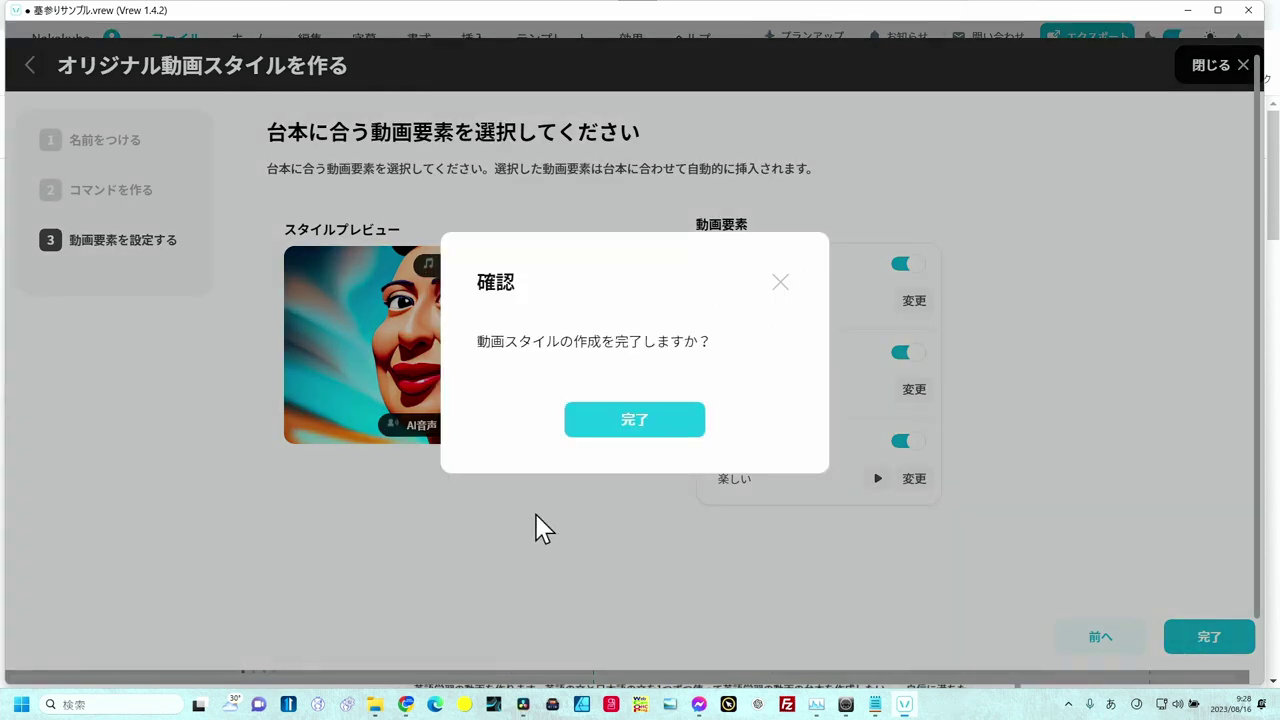
left_click(620, 422)
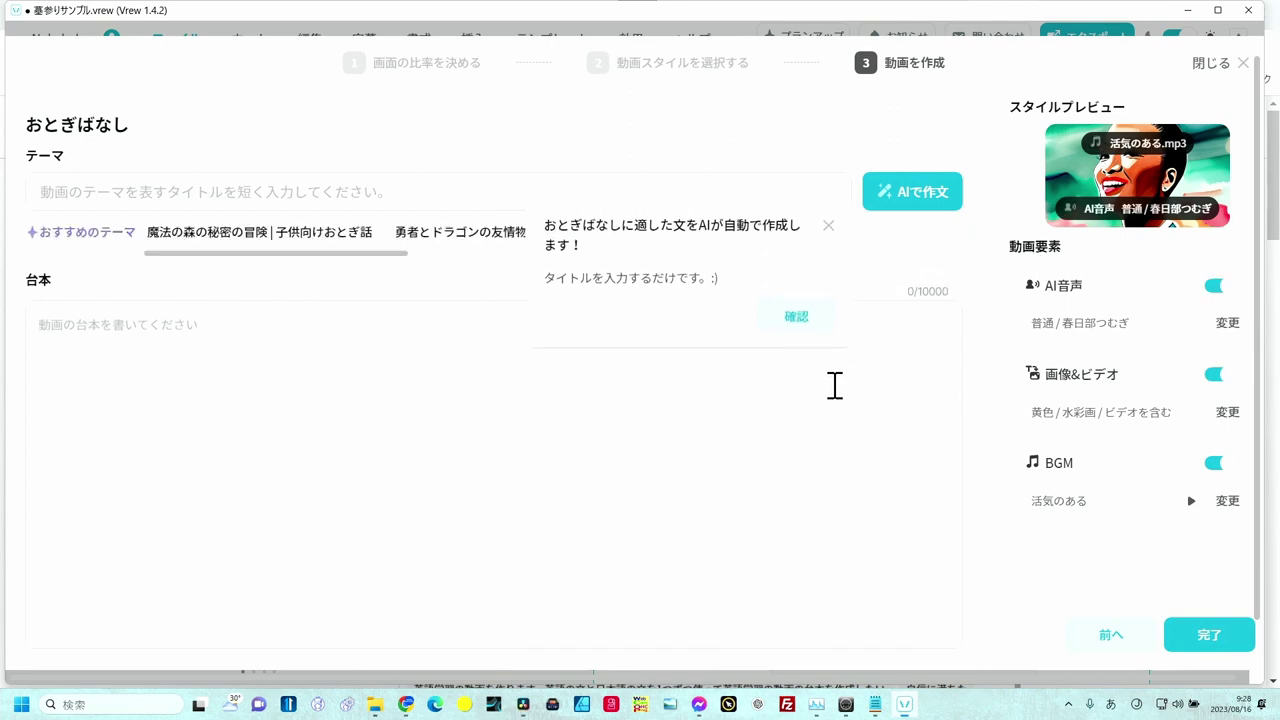
Enter the theme 動物王国, refresh the theme suggestions, and generate an AI script from the suggestion 動物王国の不思議な日常
left_click(211, 205)
type("動物王国")
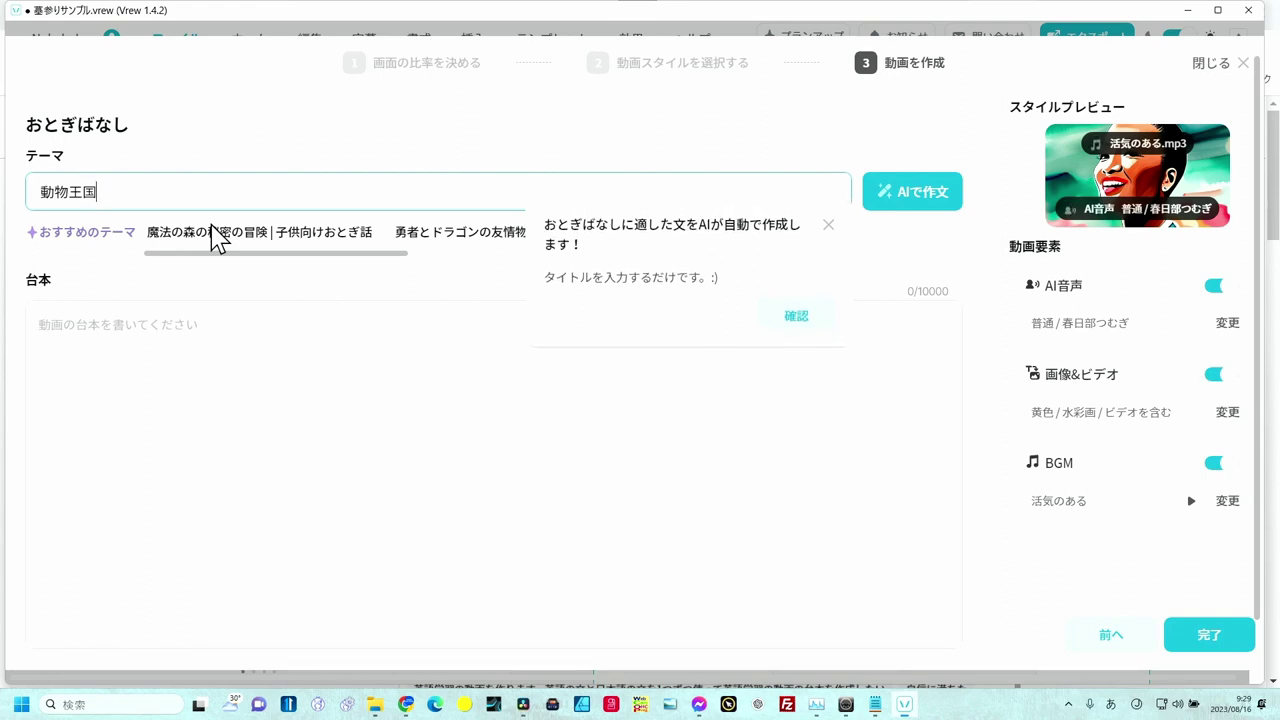
left_click(631, 311)
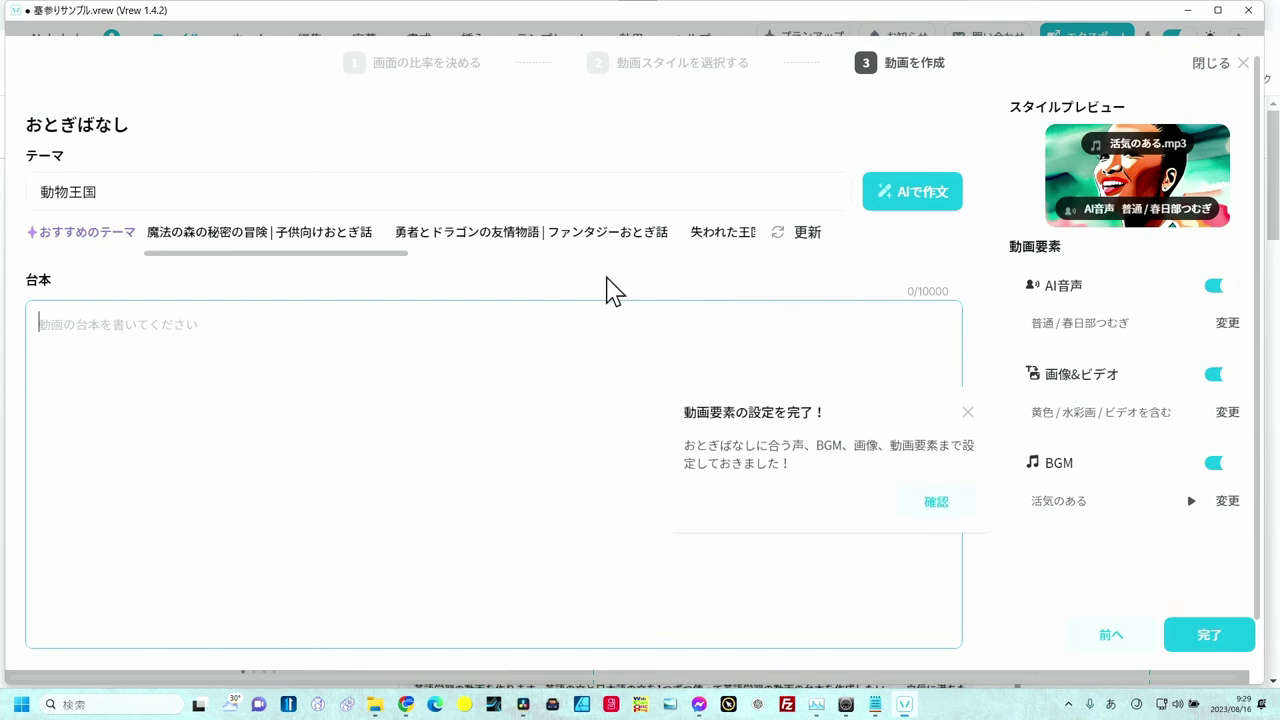
left_click(805, 250)
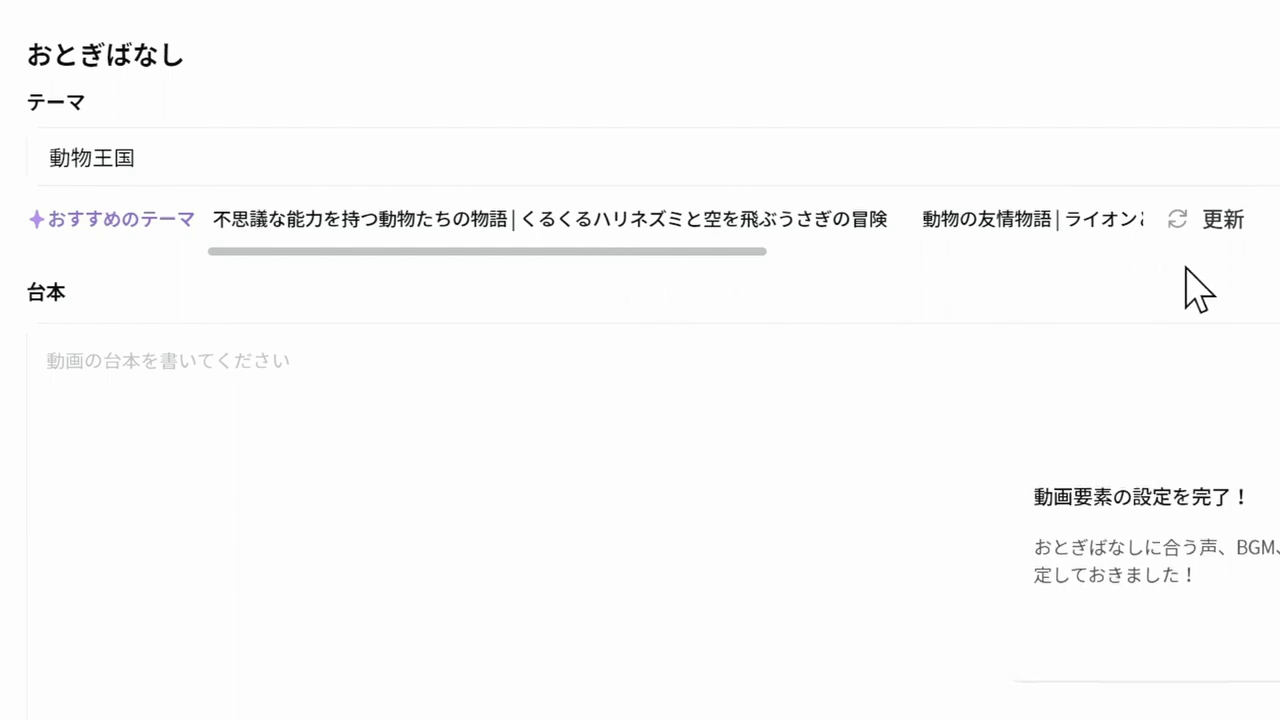
left_click(1221, 222)
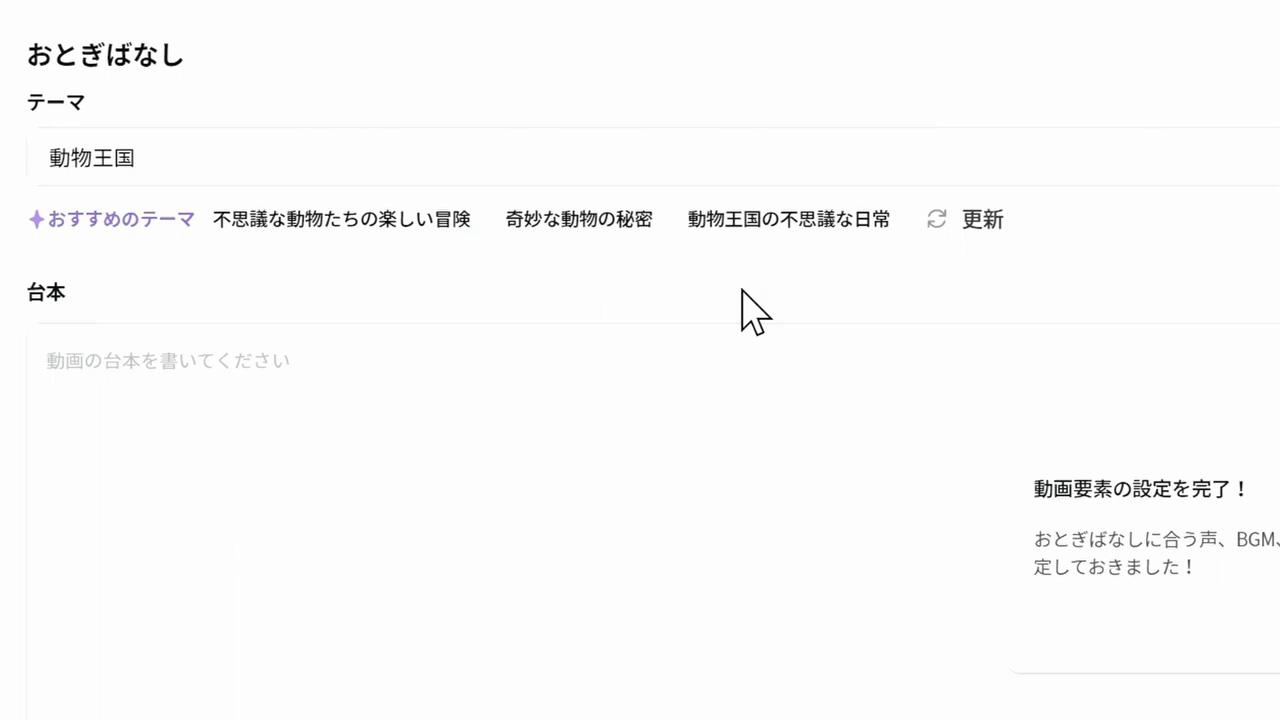
left_click(768, 218)
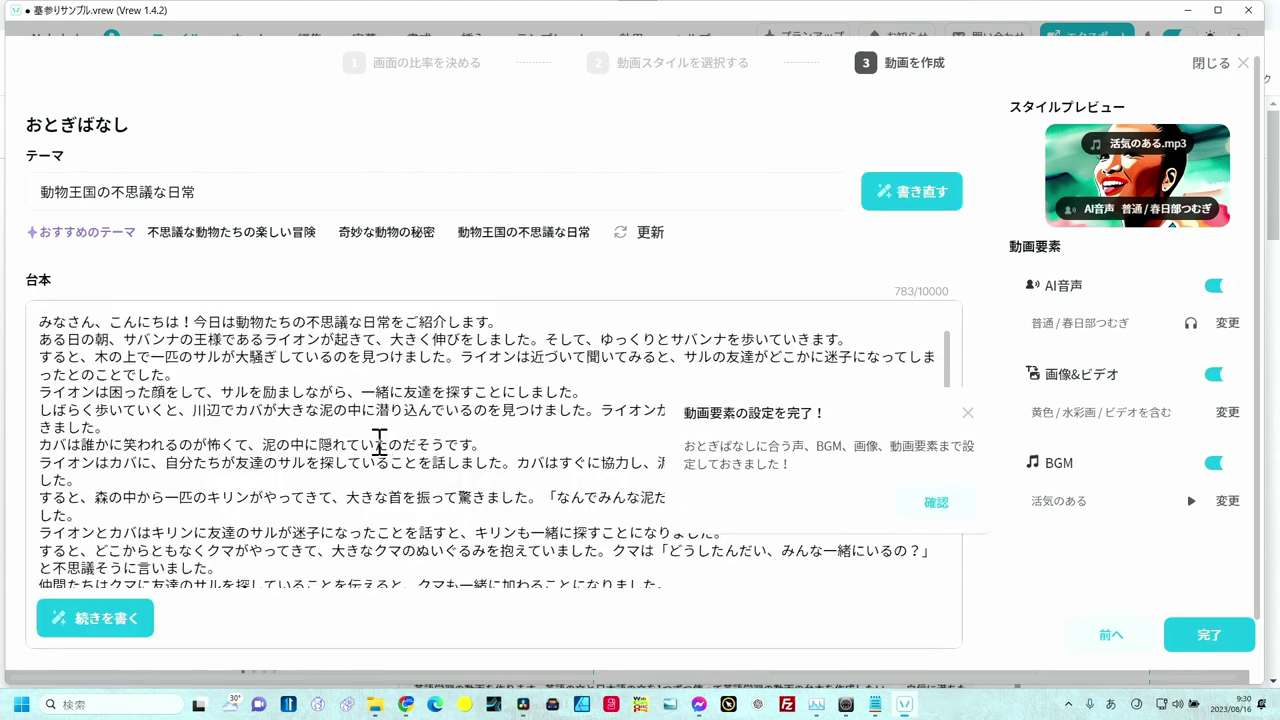
Review the written script through its end and generate the video from it, confirming the image generation
scroll(380, 443, "down", 3)
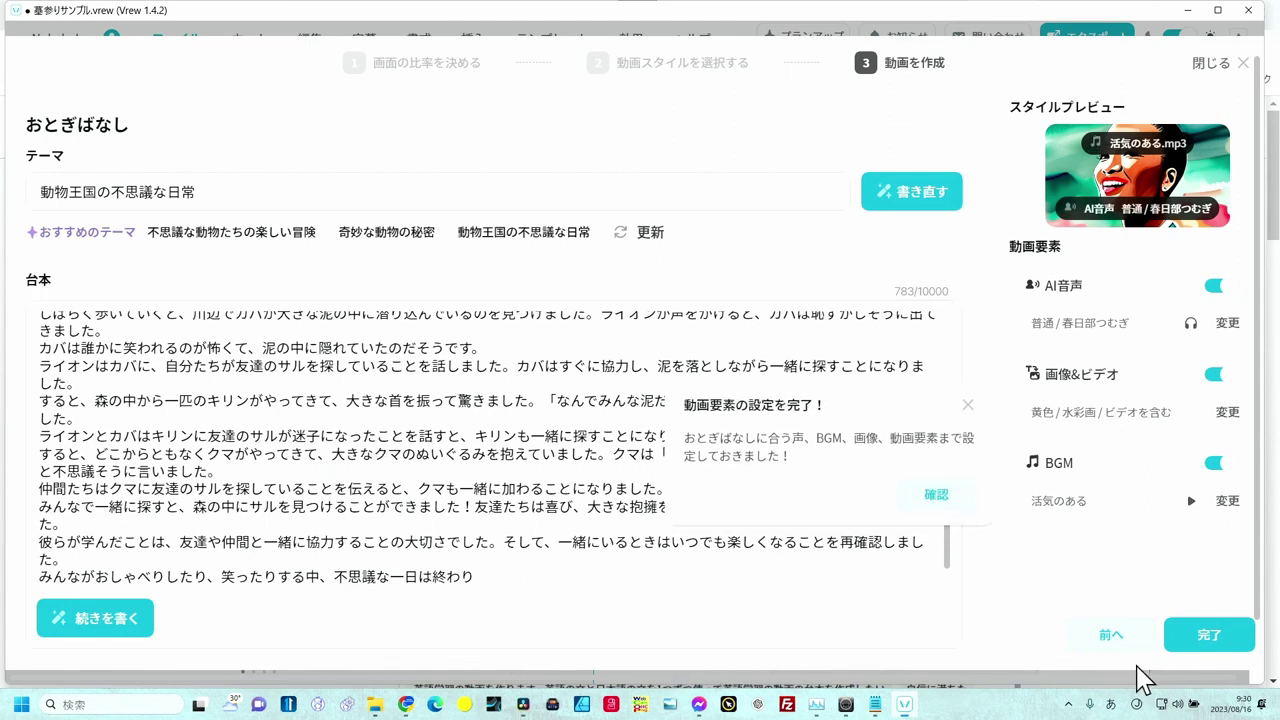
left_click(1196, 640)
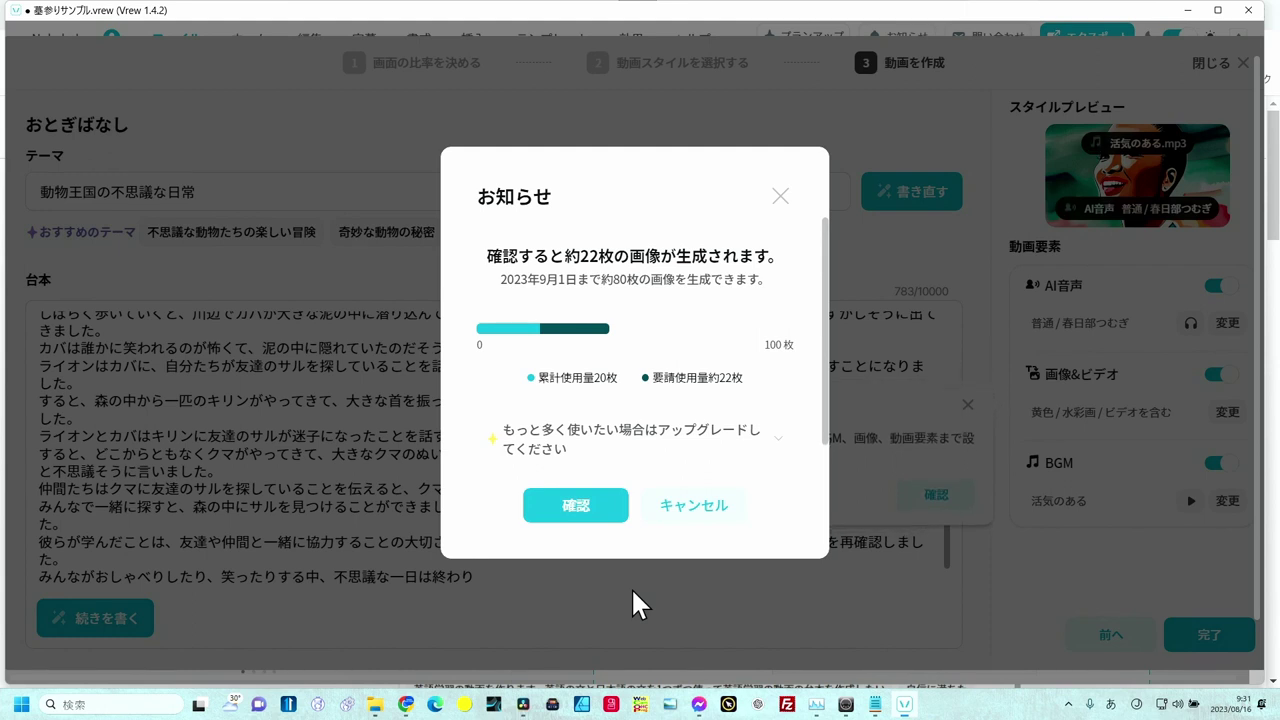
left_click(585, 512)
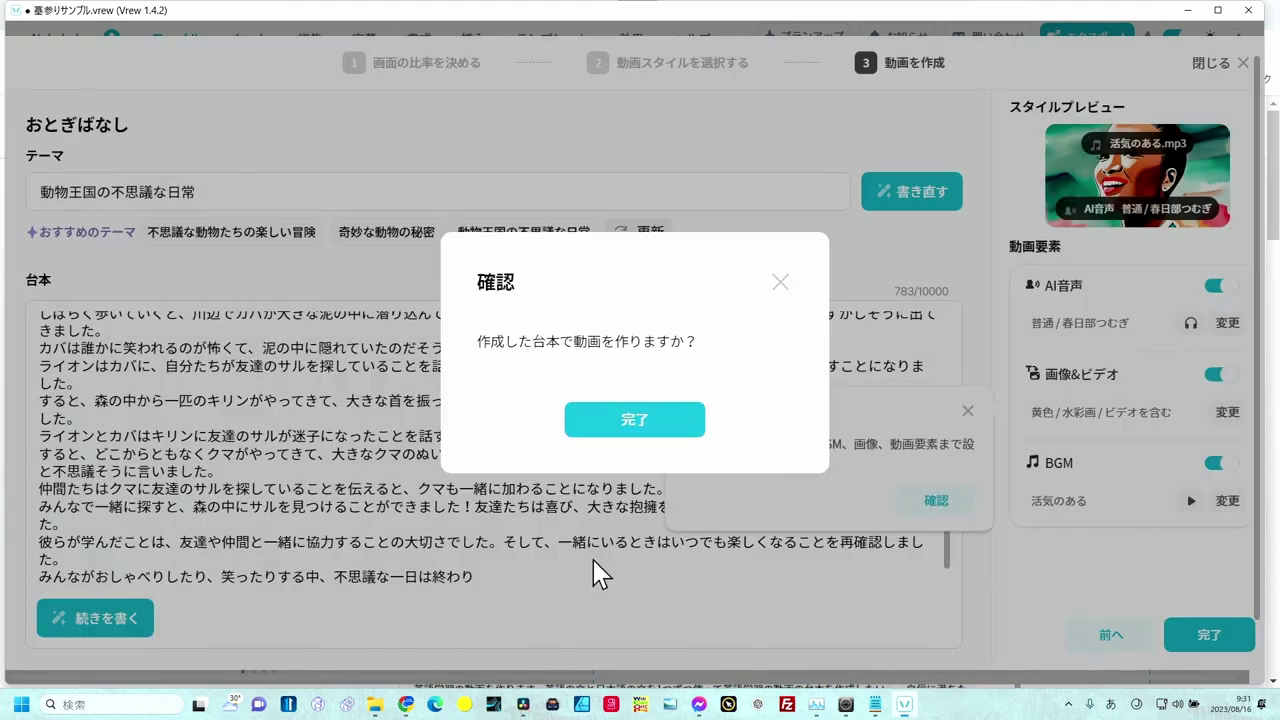
left_click(634, 420)
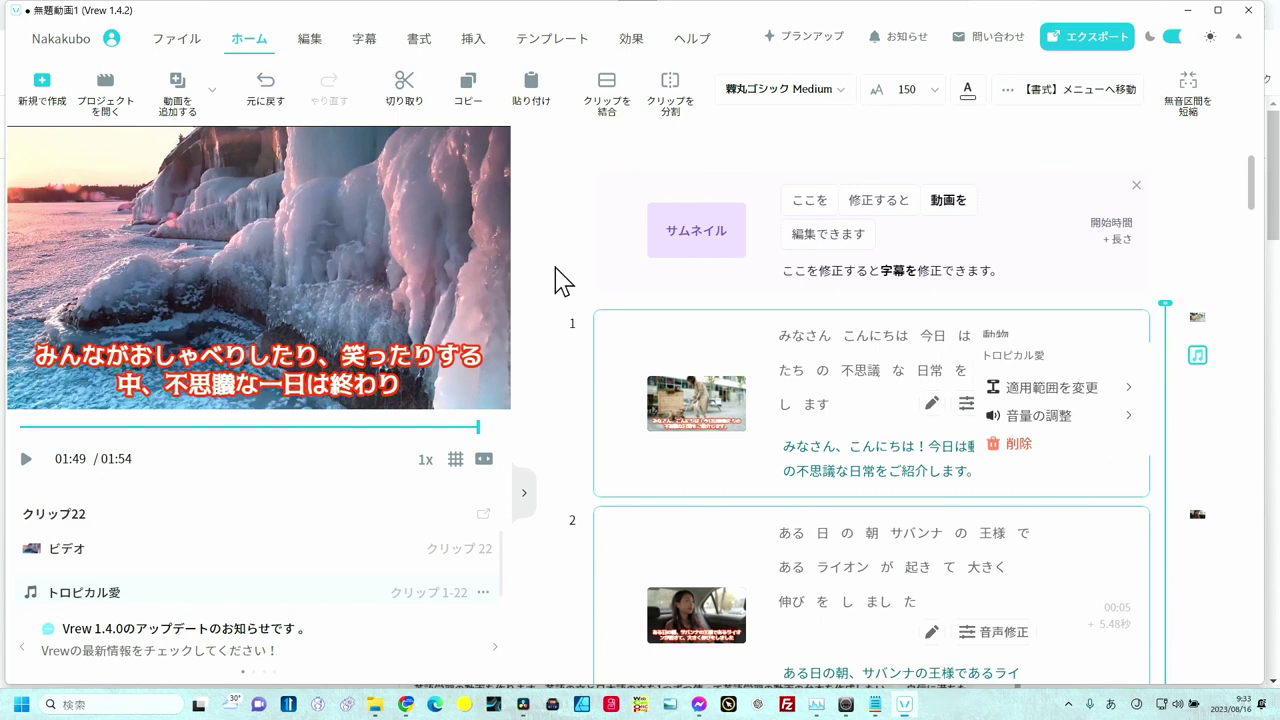
Set the basic subtitle format to the font ラノベPOP at size 110
left_click(555, 278)
left_click(424, 44)
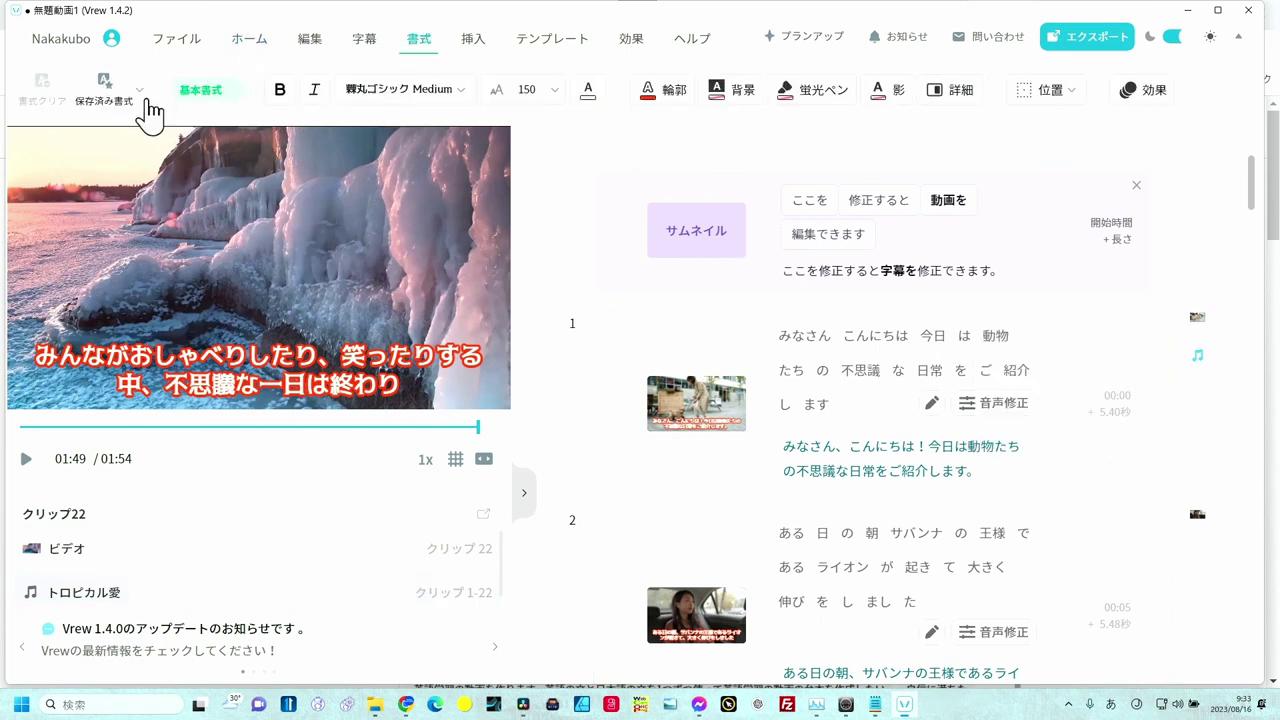
mouse_move(402, 224)
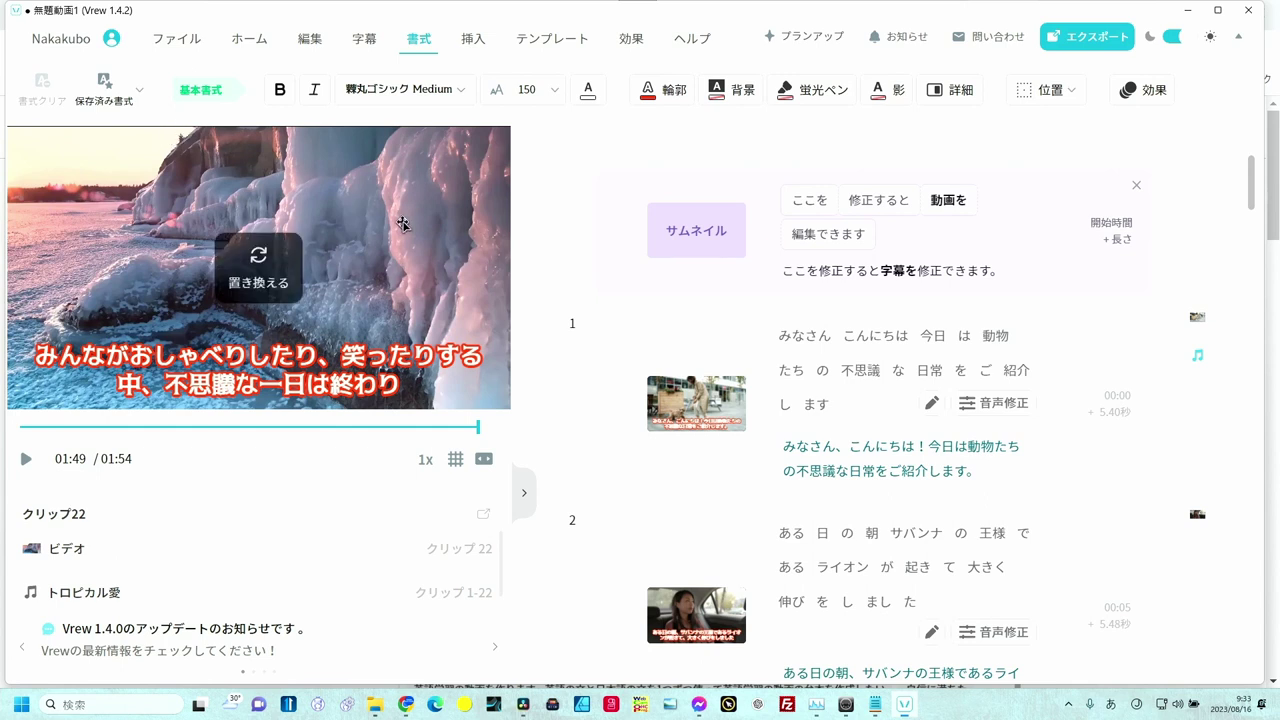
left_click(621, 404)
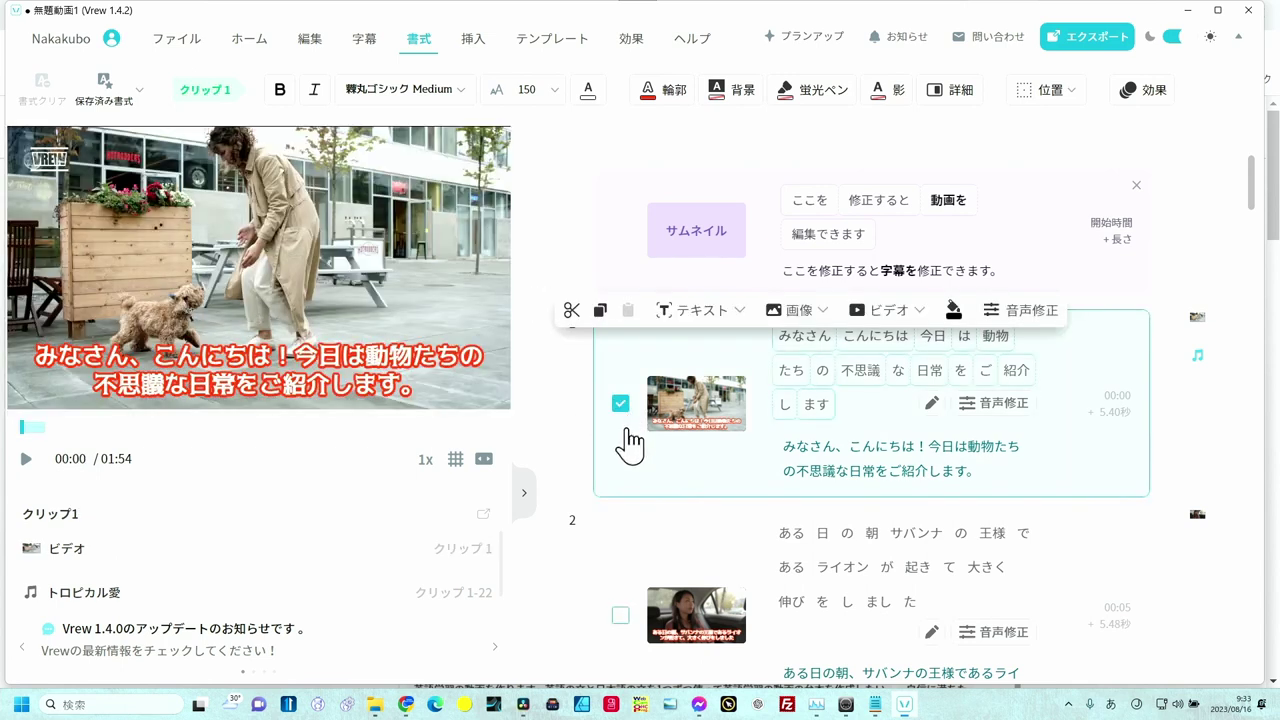
left_click(563, 385)
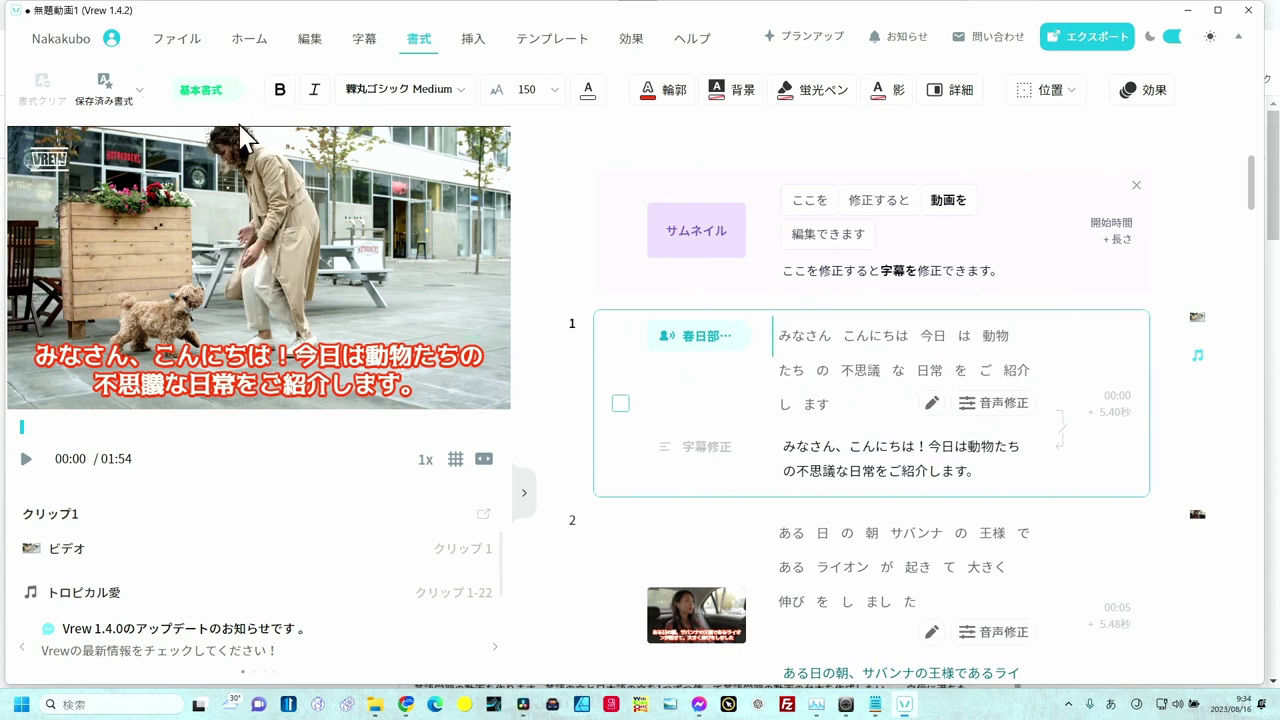
left_click(437, 98)
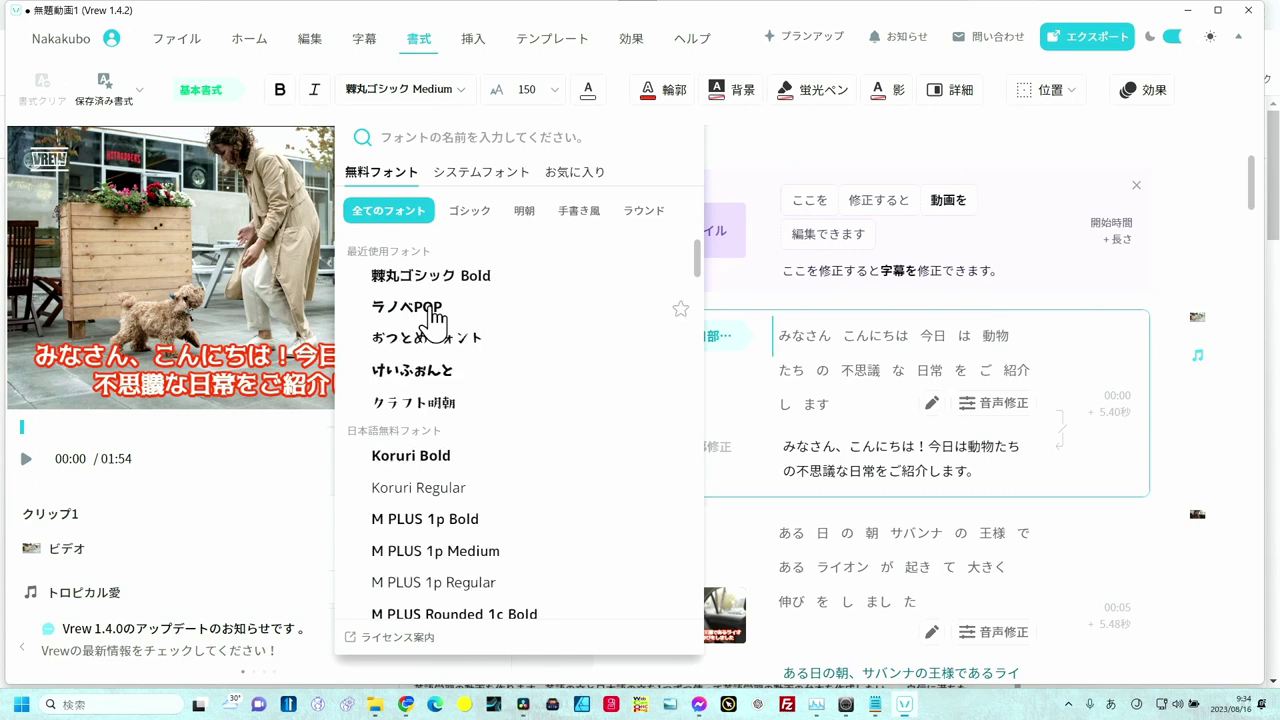
left_click(430, 312)
left_click(554, 90)
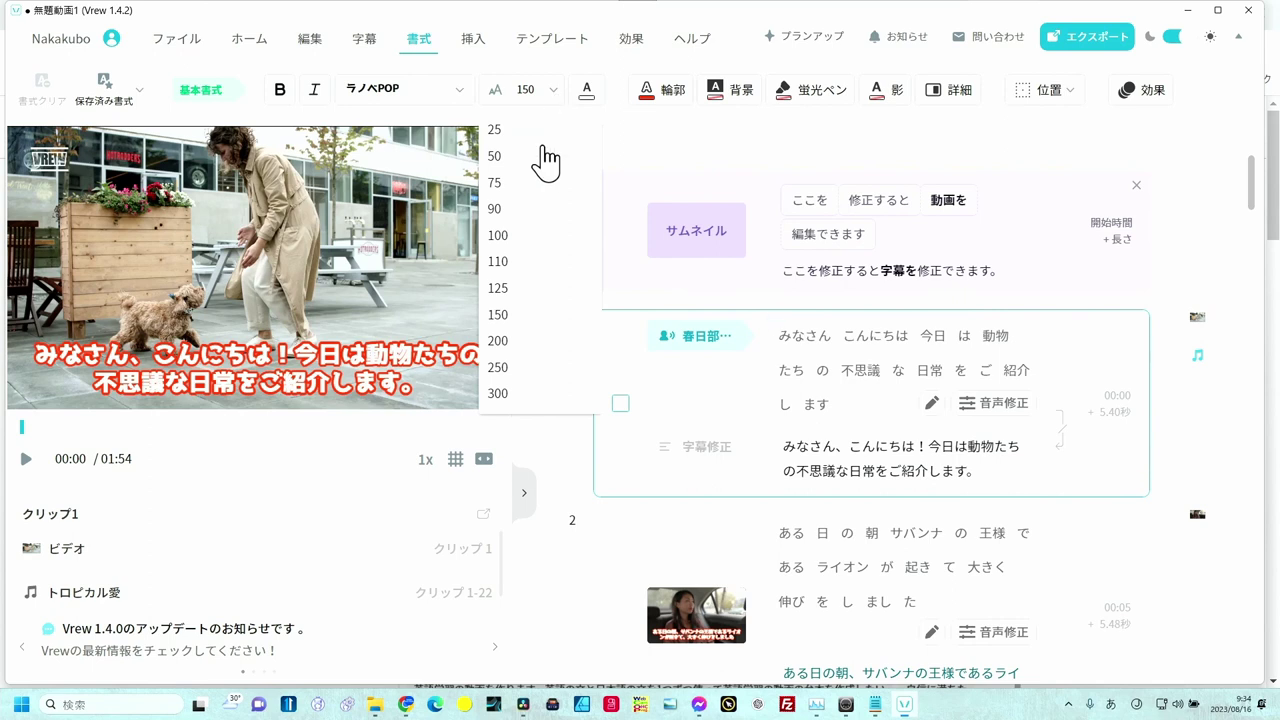
left_click(518, 262)
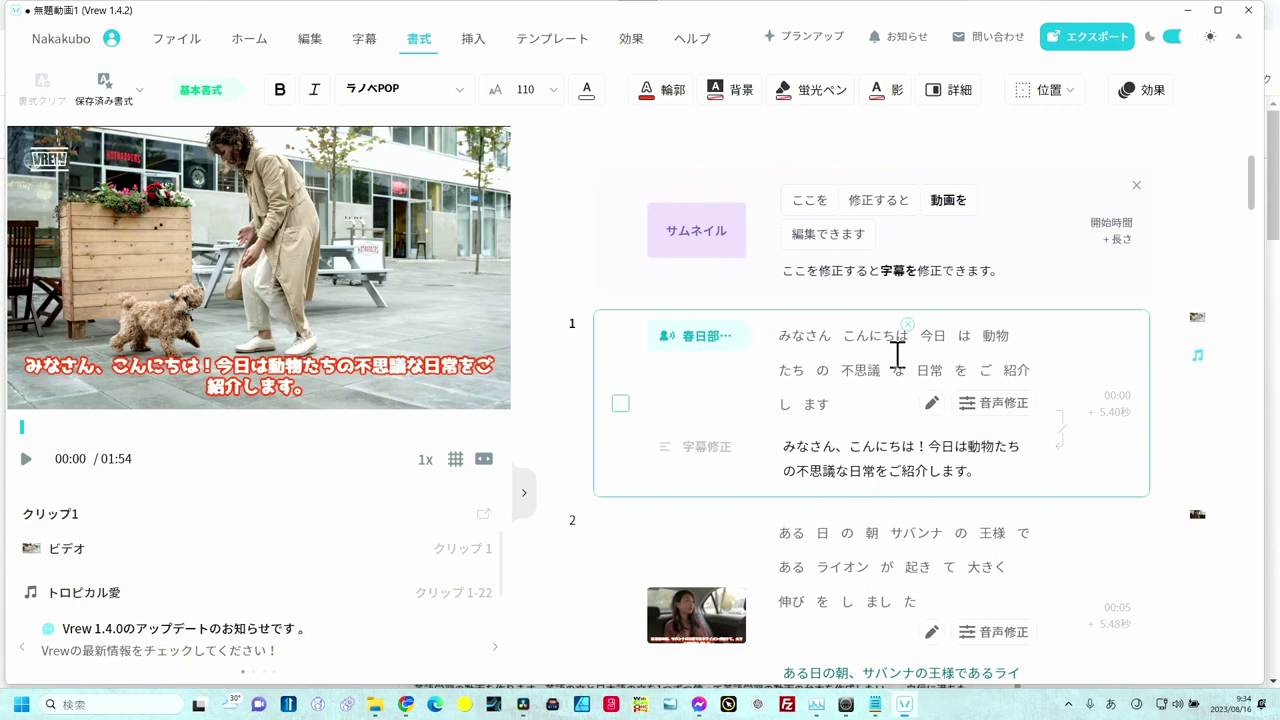
Insert a line break after みなさん、こんにちは！ in clip 1's subtitle and play the clip to check it
left_click(930, 447)
key("Return")
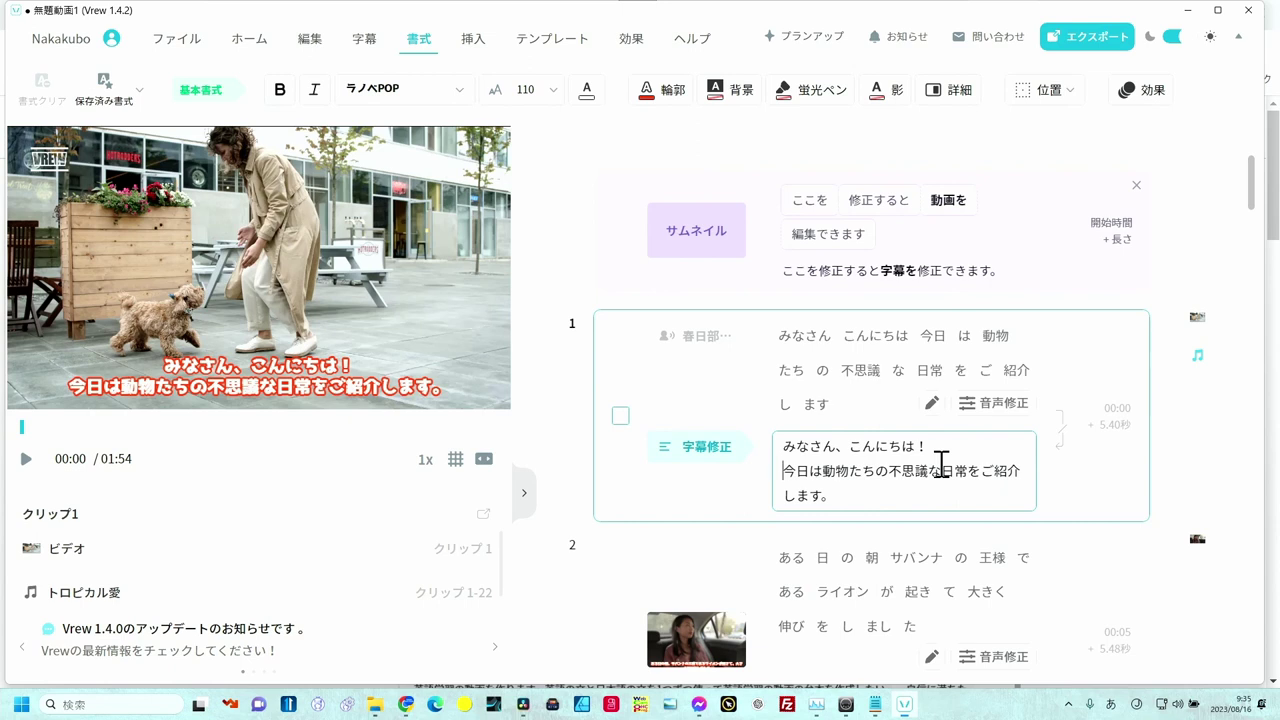
left_click(30, 461)
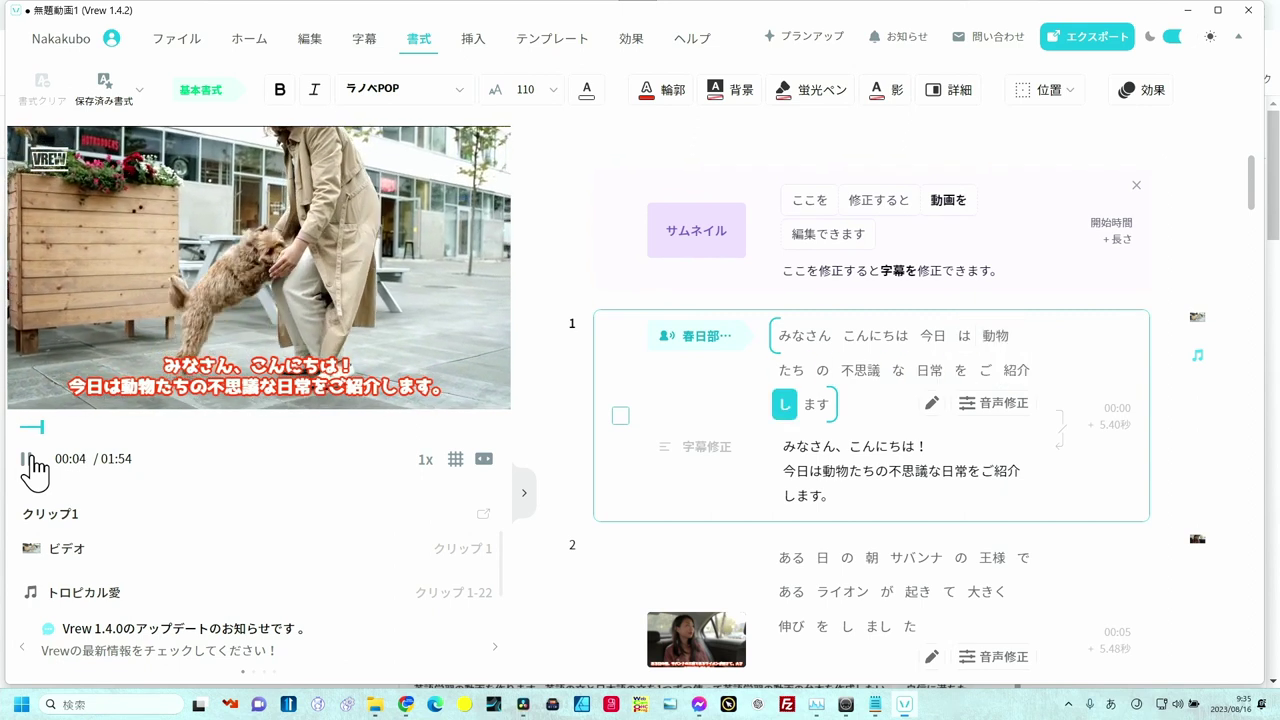
left_click(30, 461)
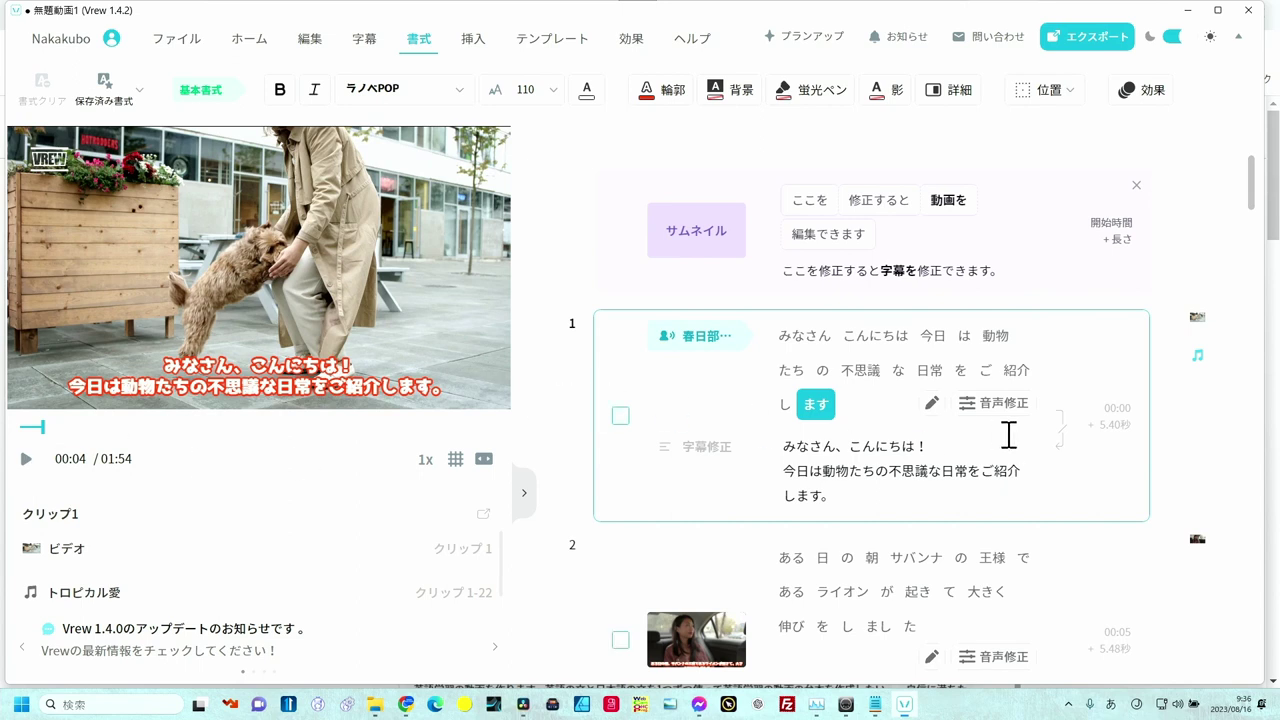
Lower the volume of the background music トロピカル愛 to 19
left_click(1197, 357)
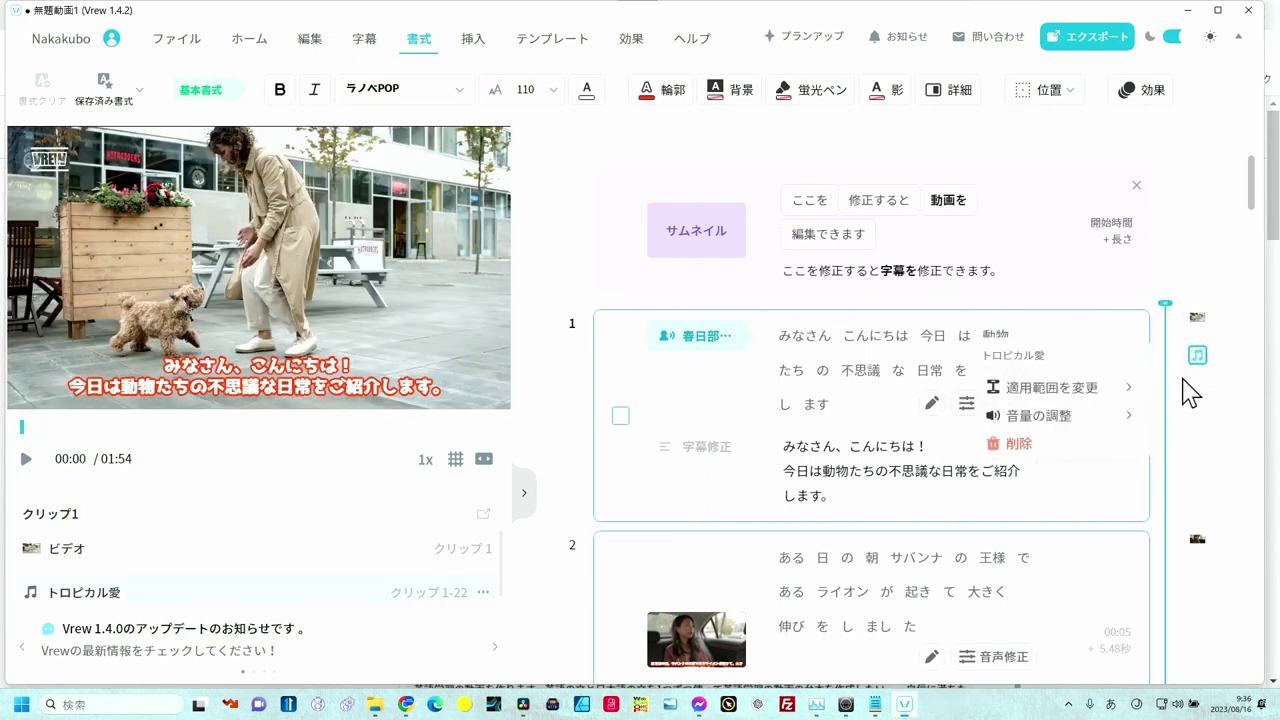
left_click(1098, 432)
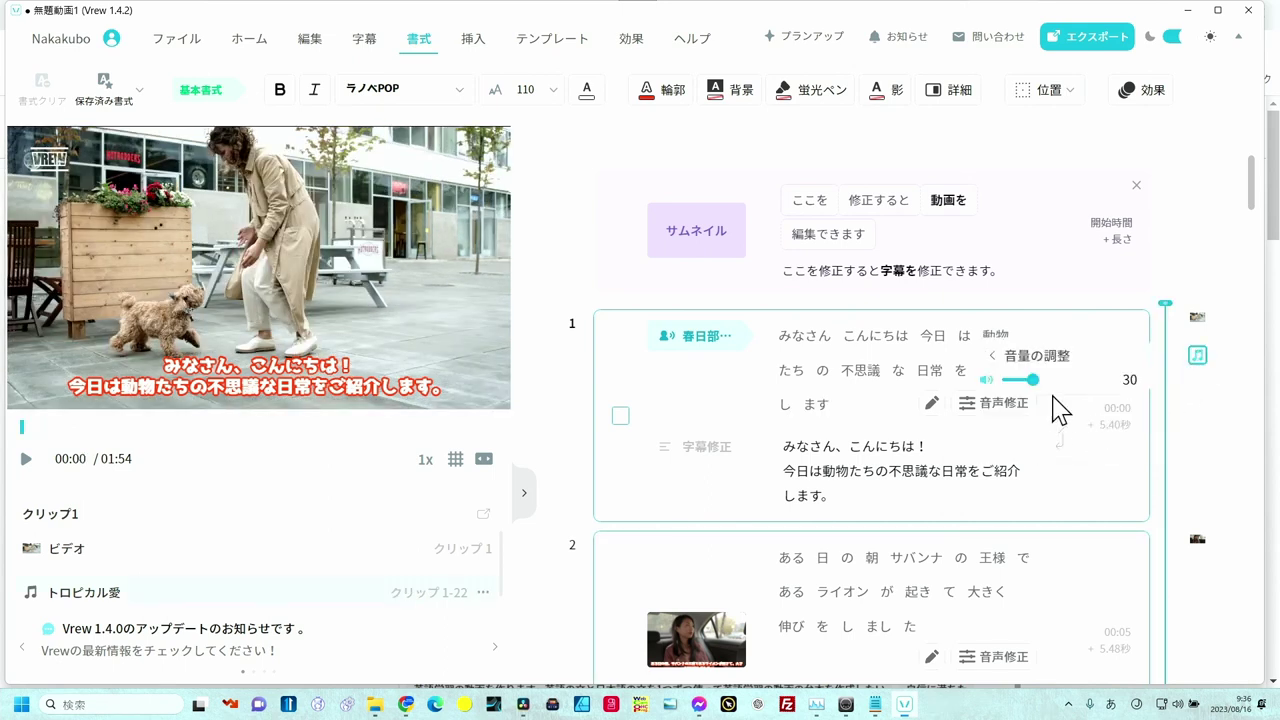
left_click_drag(1037, 382, 1026, 383)
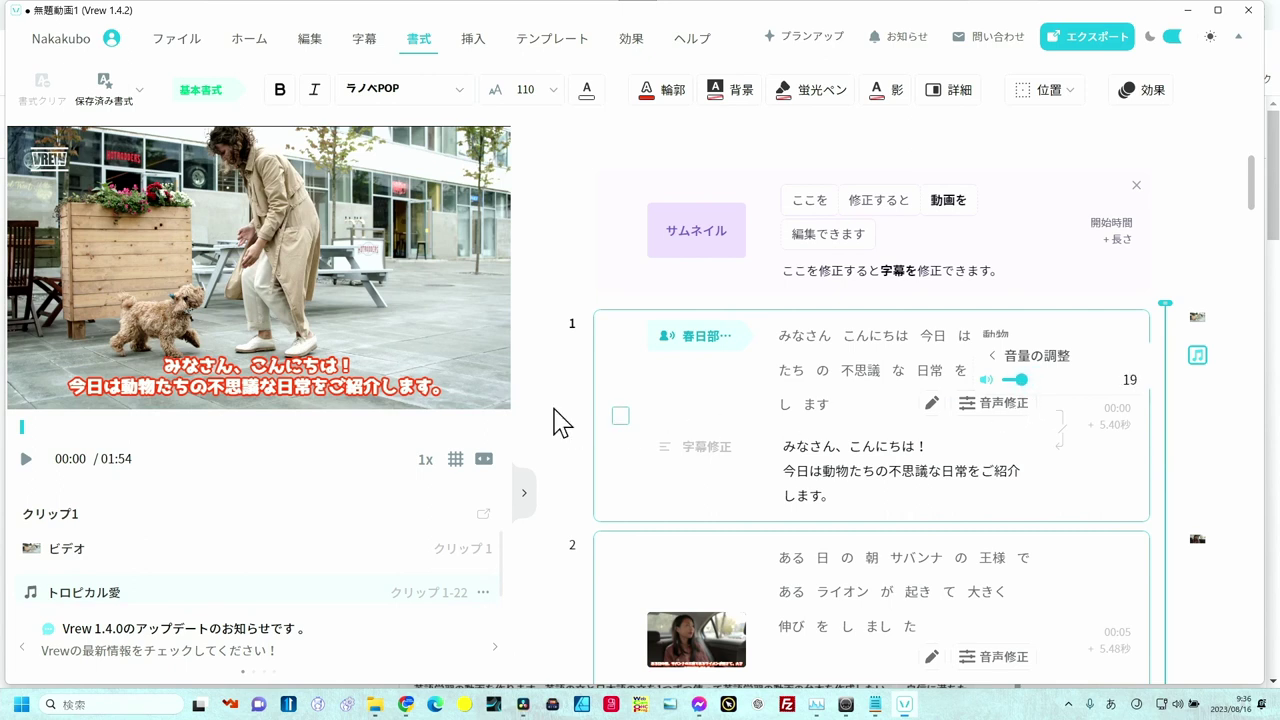